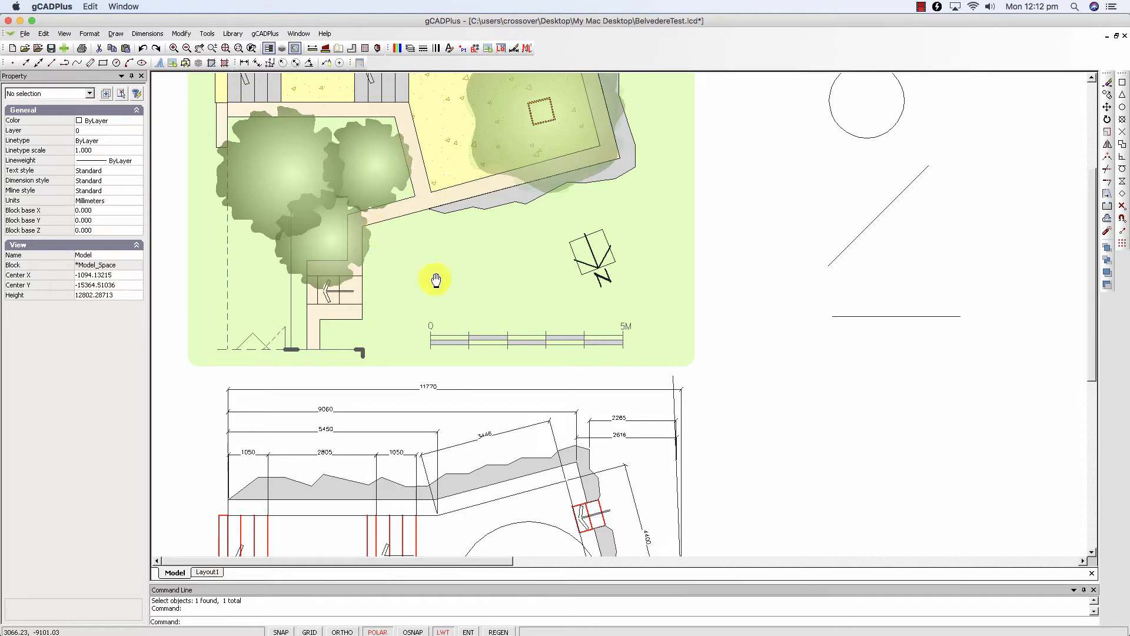
# - Examine the existing dimensions on the plan below the coloured concept drawing and the loose circle and lines beside it
pyautogui.scroll(-3, 435, 279)
pyautogui.moveTo(450, 305)
pyautogui.mouseDown(button='middle')
pyautogui.moveTo(462, 302)
pyautogui.moveTo(476, 137)
pyautogui.mouseUp(button='middle')
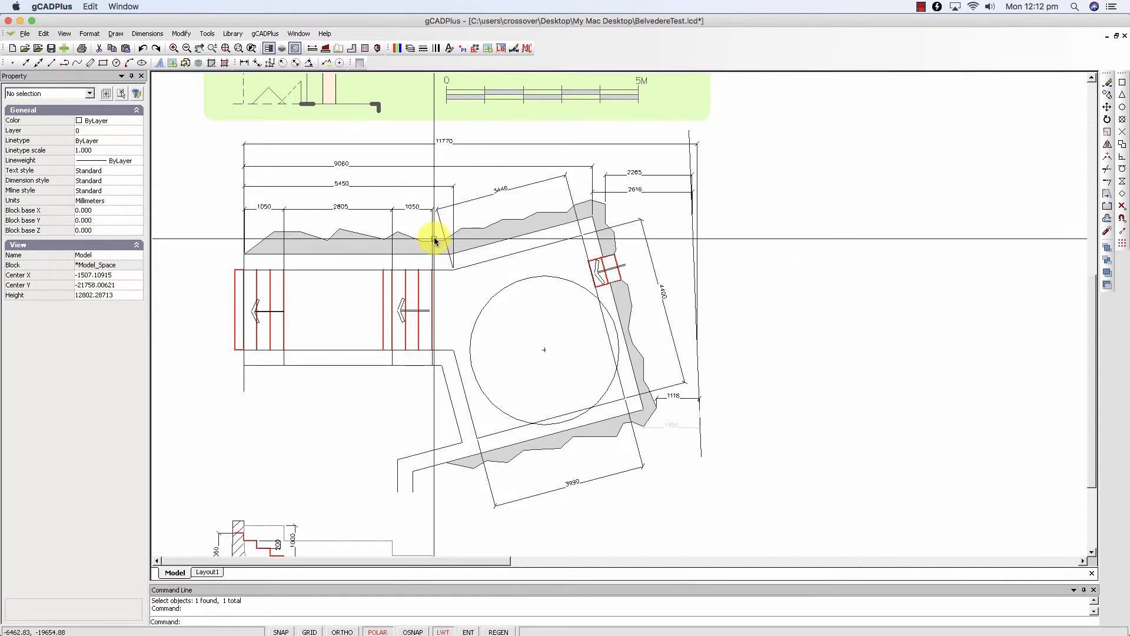
pyautogui.scroll(2, 436, 239)
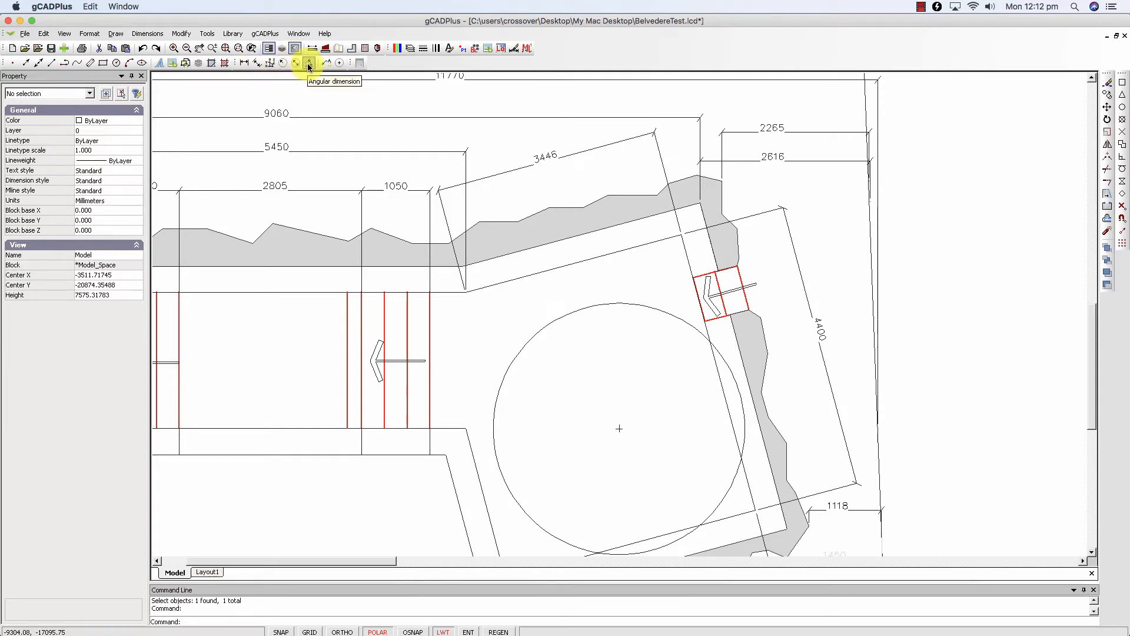
pyautogui.scroll(-2, 283, 222)
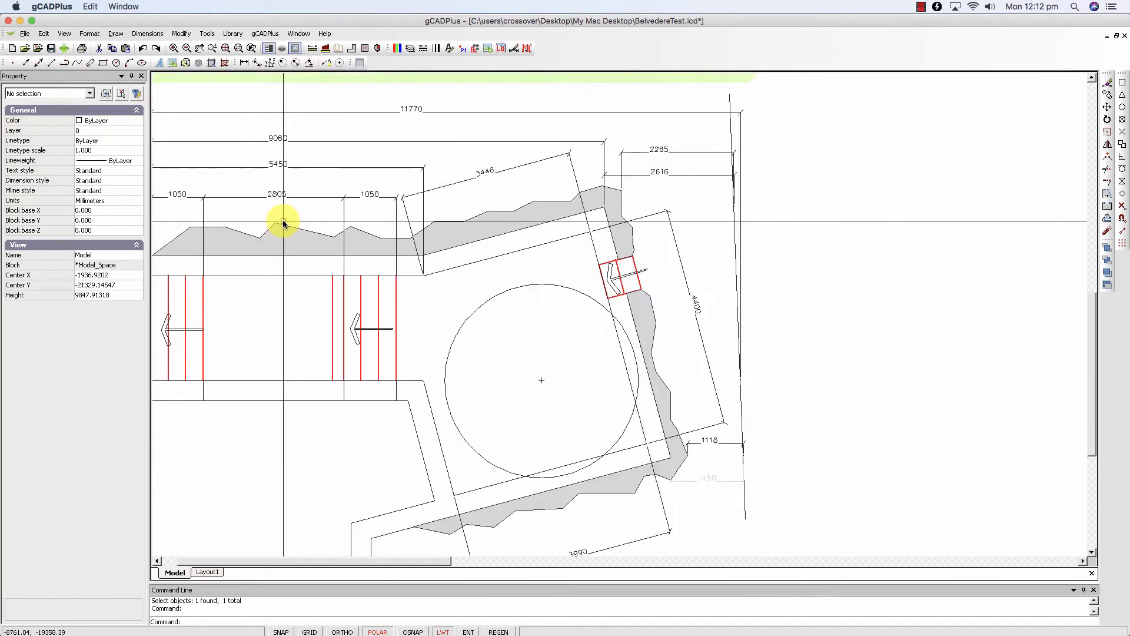
pyautogui.scroll(-1, 283, 223)
pyautogui.moveTo(283, 223)
pyautogui.mouseDown(button='middle')
pyautogui.moveTo(396, 227)
pyautogui.moveTo(365, 318)
pyautogui.mouseUp(button='middle')
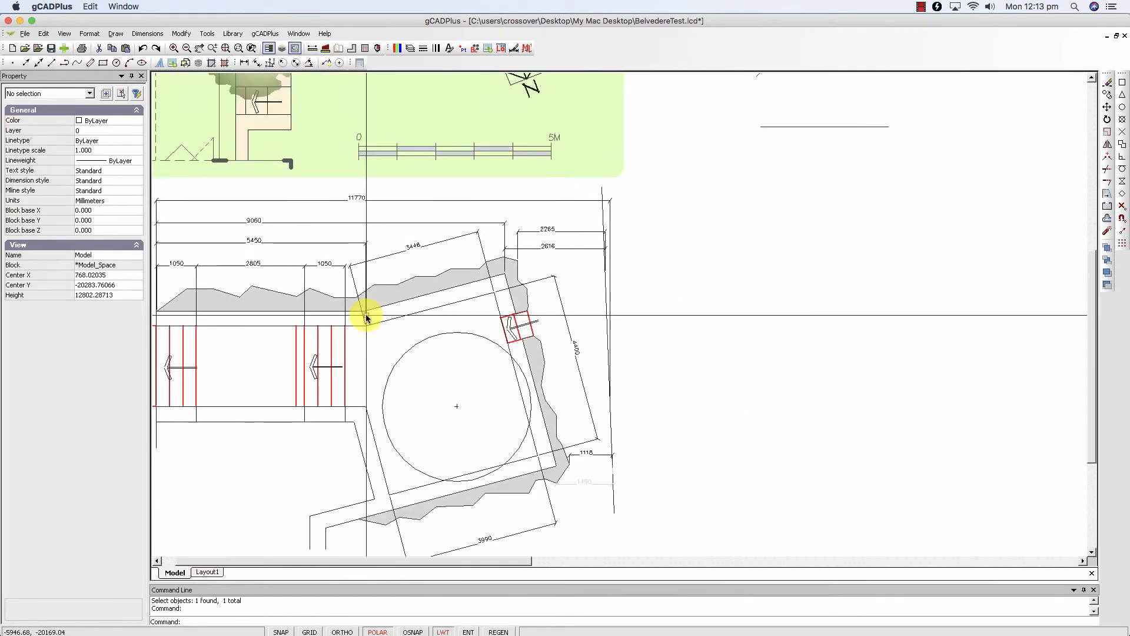
pyautogui.scroll(-3, 560, 272)
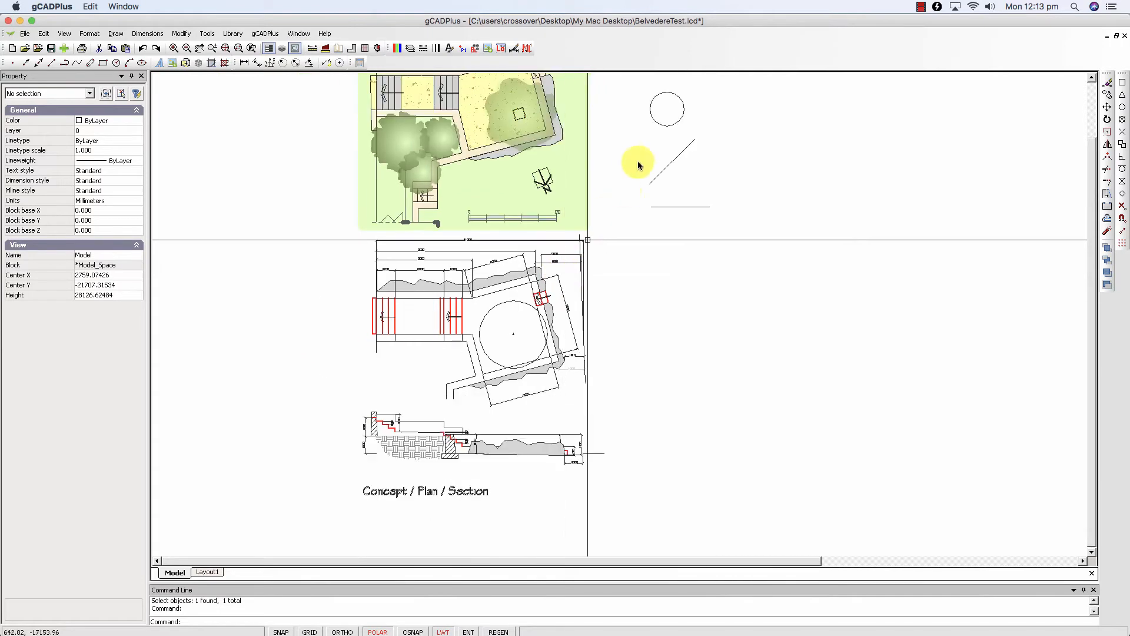
pyautogui.scroll(1, 614, 208)
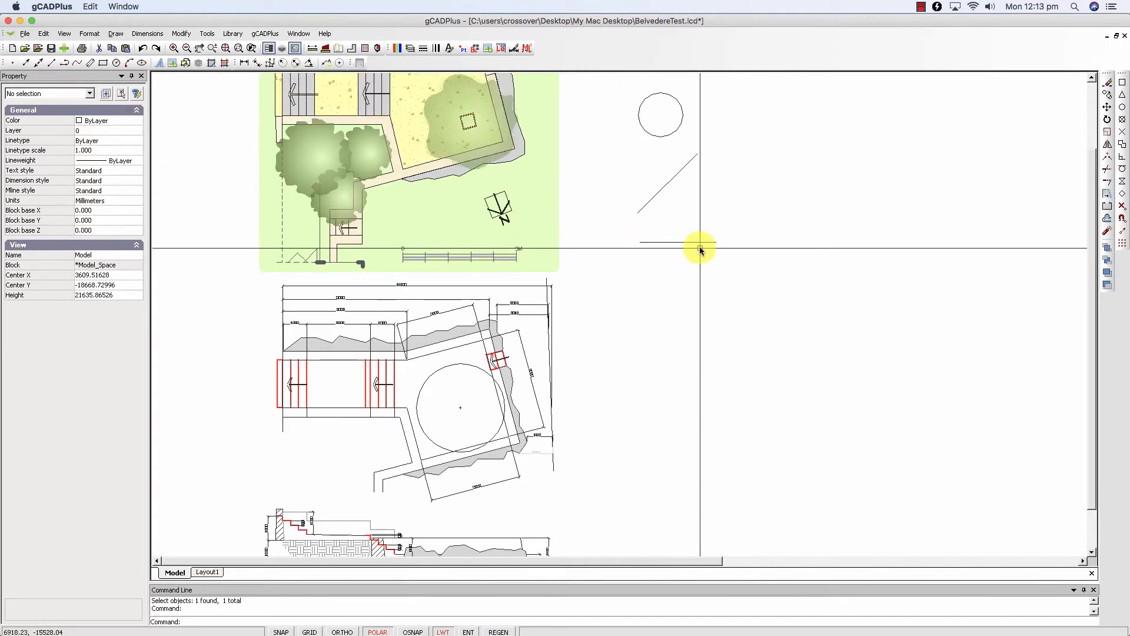
# - Add a linear dimension between the endpoints of the loose horizontal line, placing the dimension line just above it
pyautogui.click(245, 63)
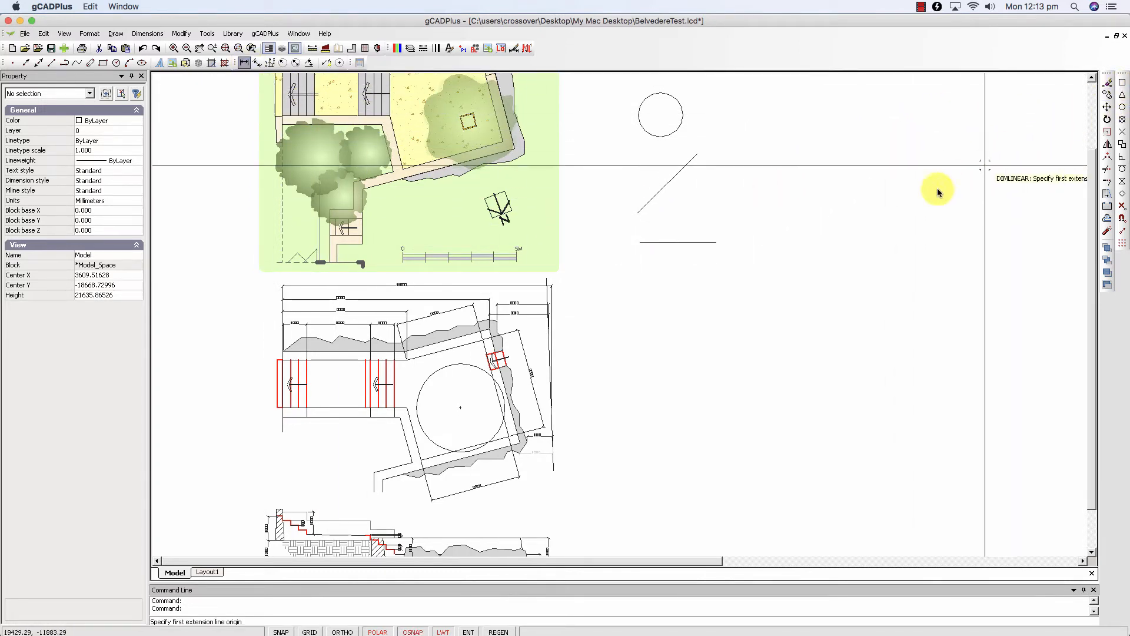
pyautogui.click(645, 244)
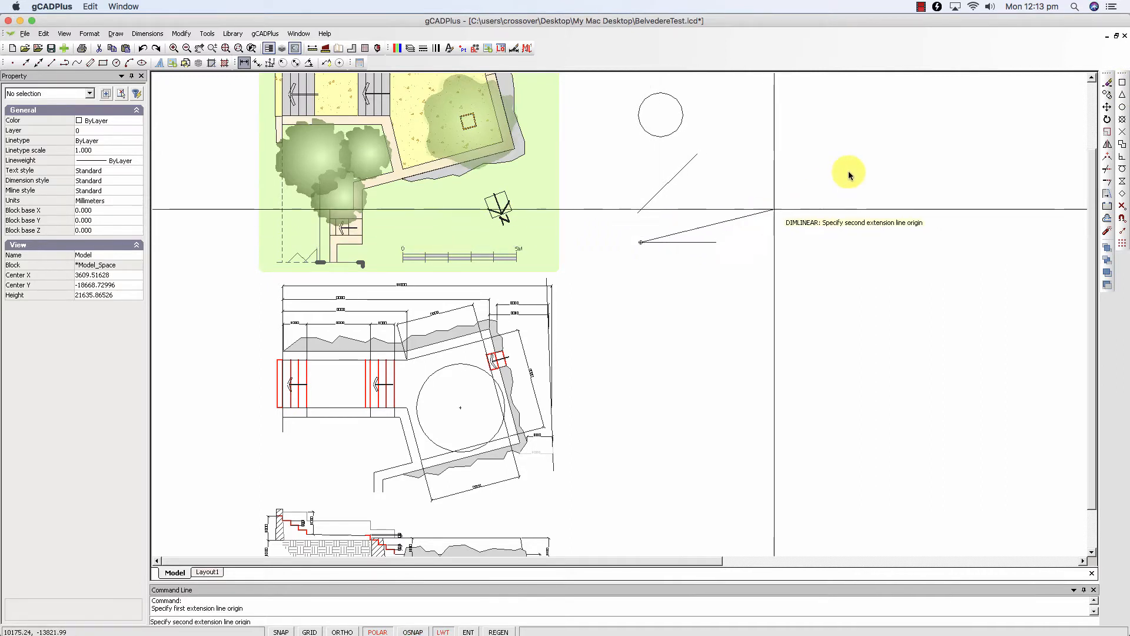
pyautogui.click(1122, 83)
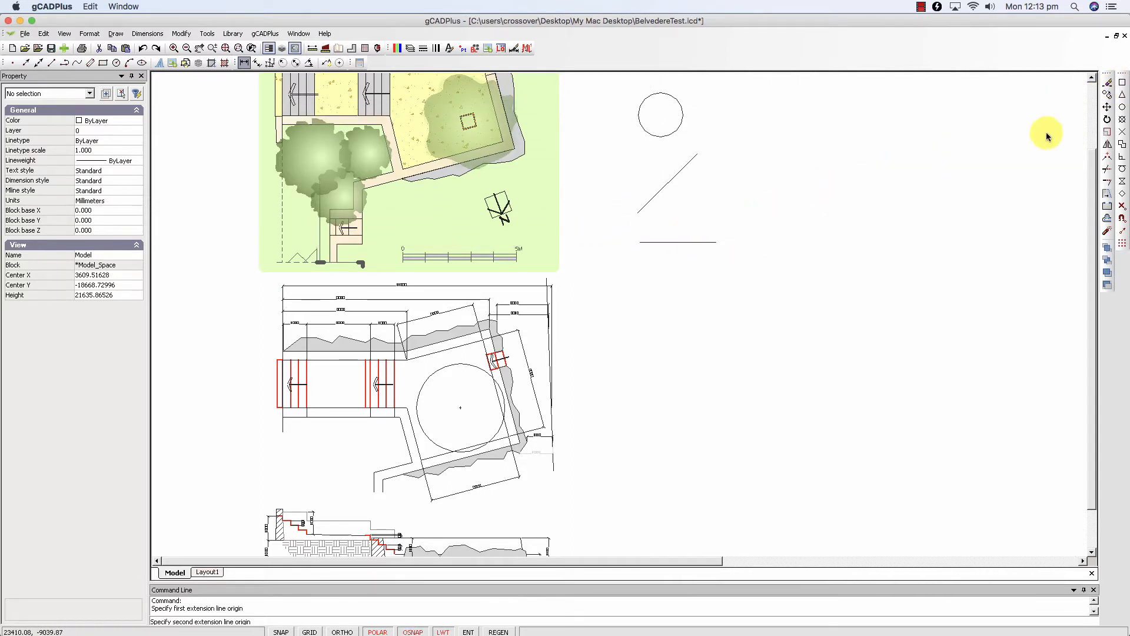
pyautogui.click(711, 245)
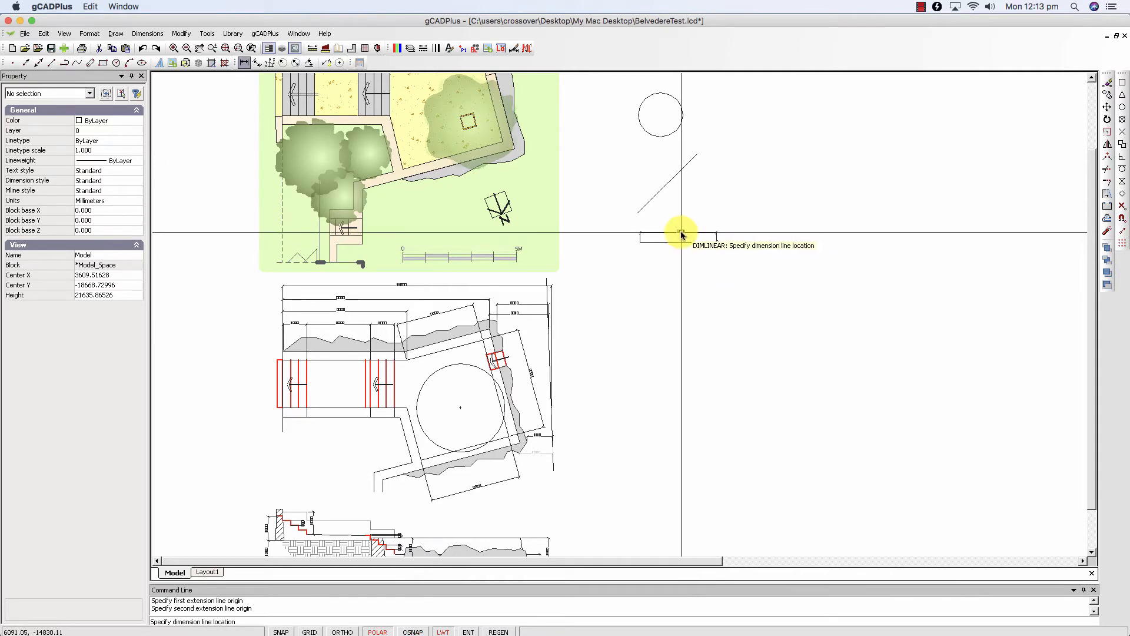
pyautogui.scroll(2, 682, 236)
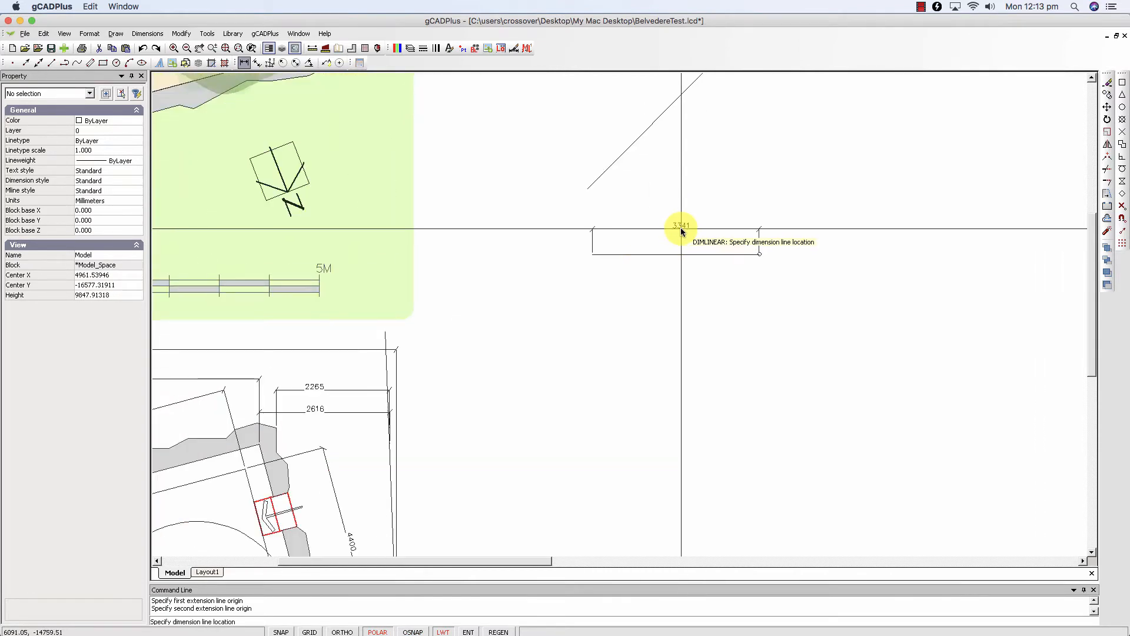
pyautogui.click(677, 229)
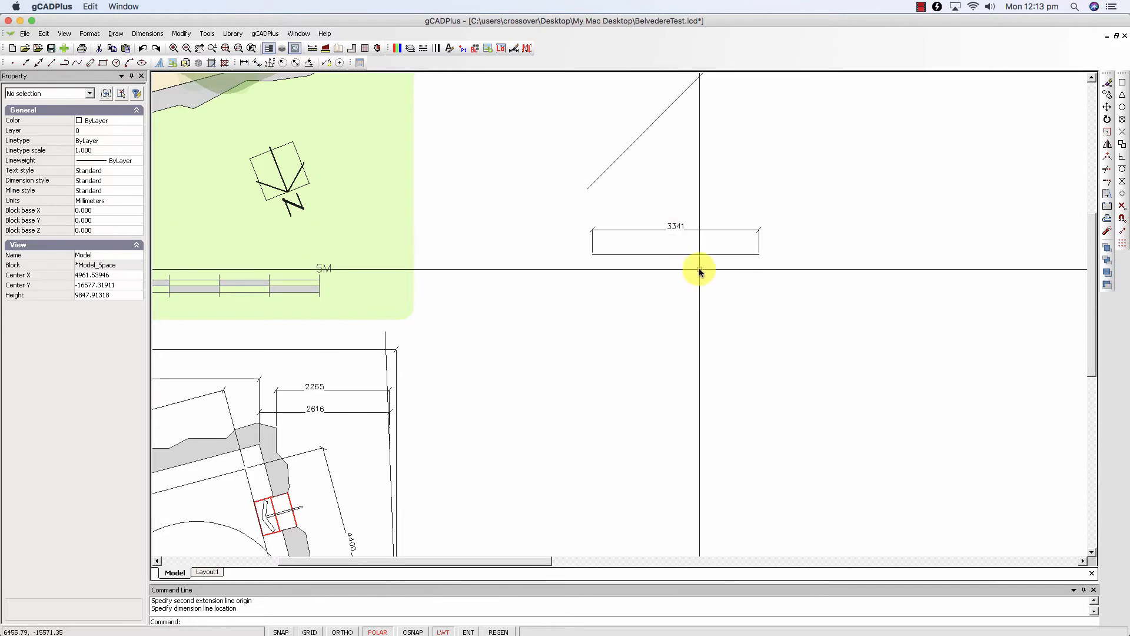
pyautogui.scroll(1, 701, 270)
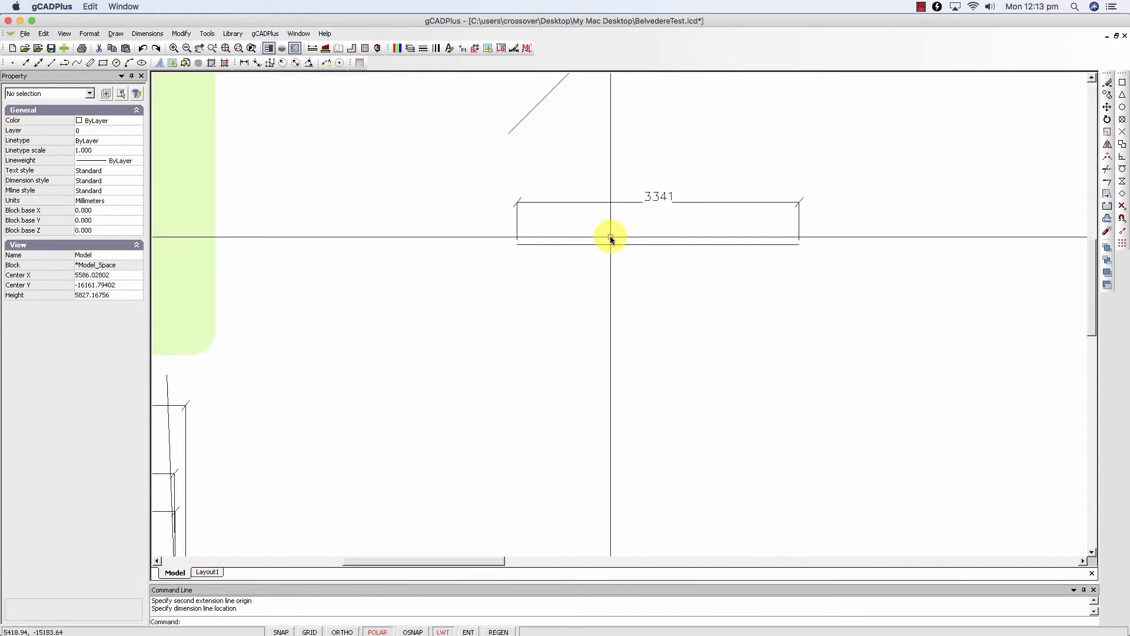
pyautogui.scroll(-1, 687, 244)
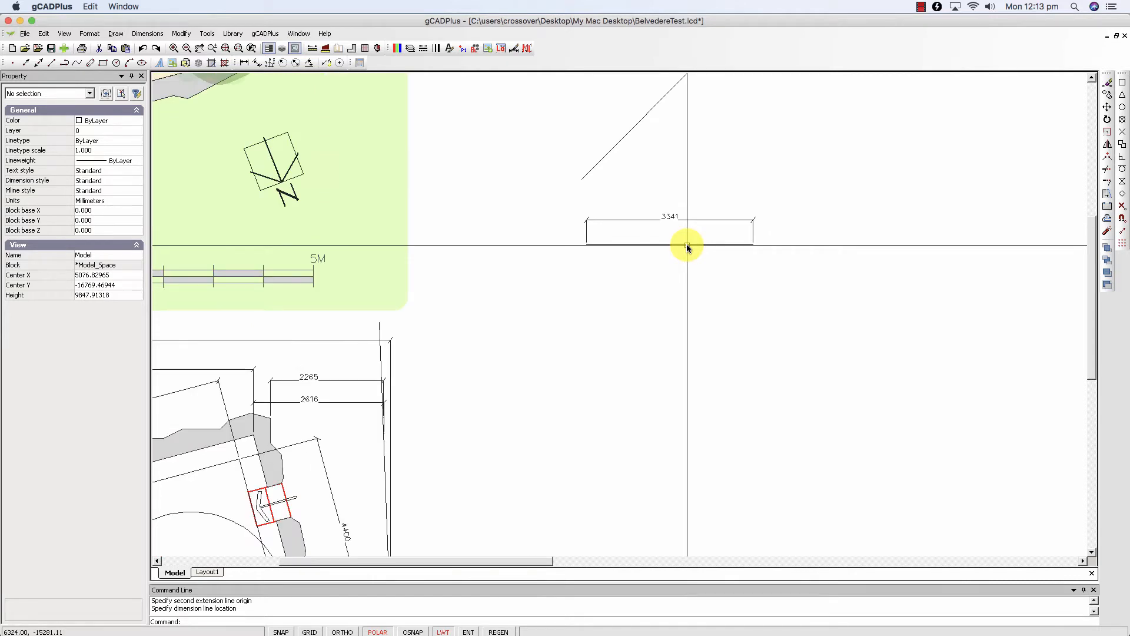
# - Add an aligned dimension between the endpoints of the loose diagonal line, placing it parallel on the line's upper-left side
pyautogui.moveTo(677, 302); pyautogui.dragTo(663, 368, button='middle')
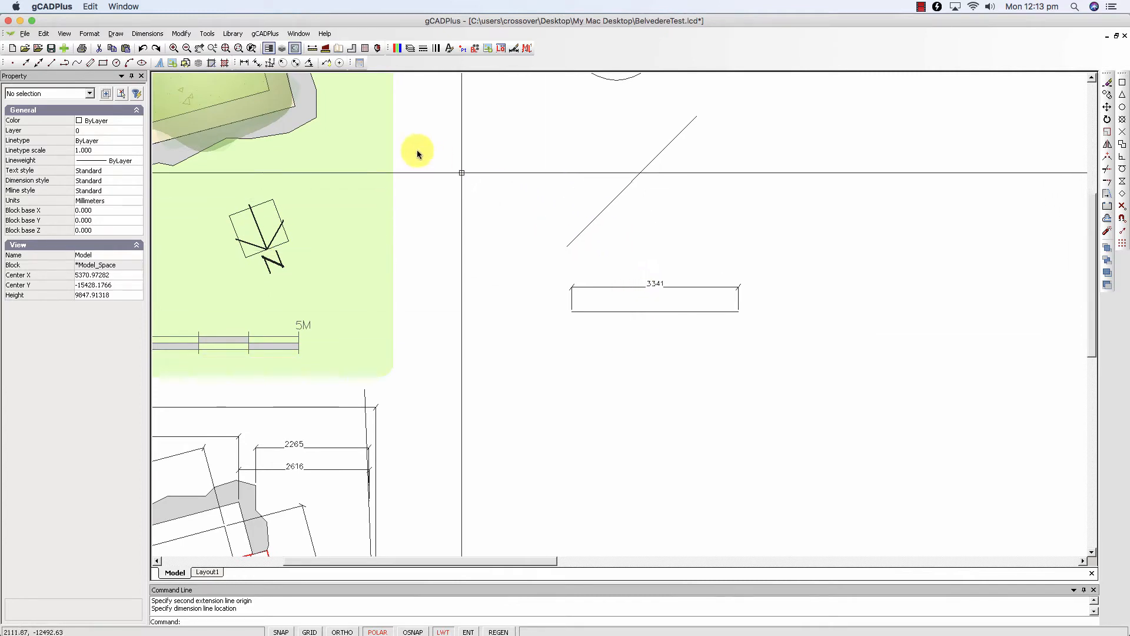
pyautogui.click(257, 63)
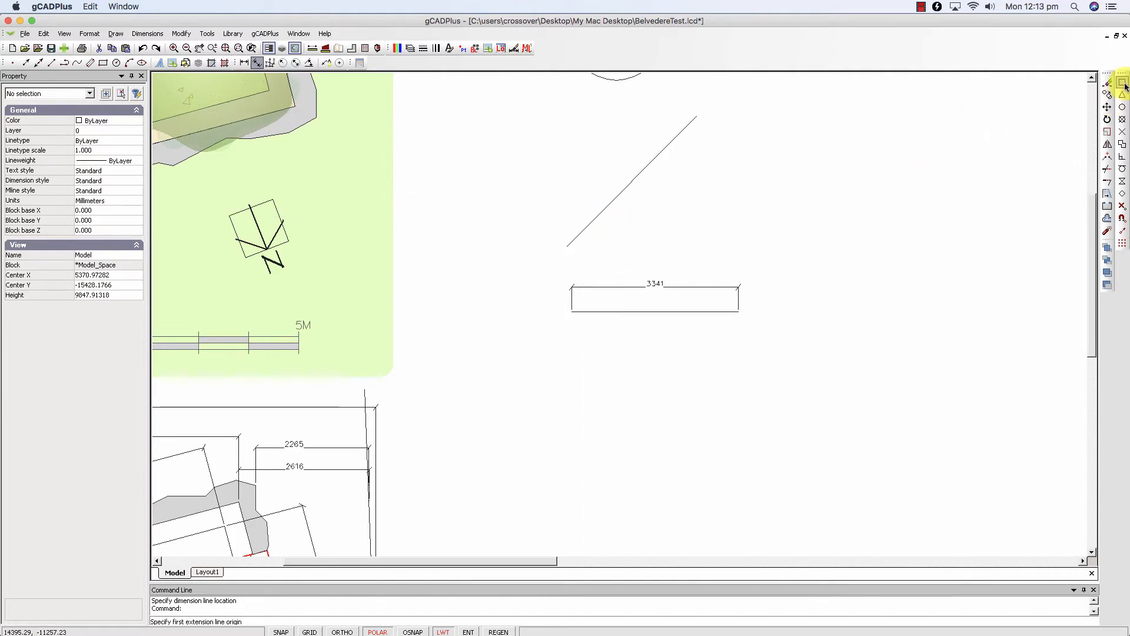
pyautogui.press('F3')
pyautogui.click(567, 246)
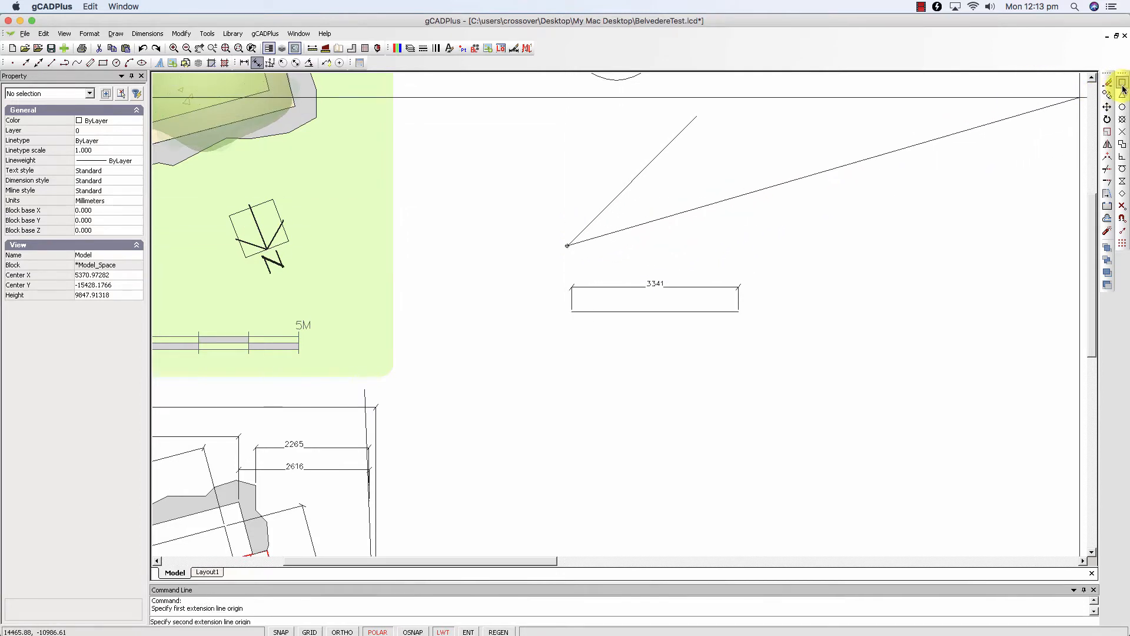
pyautogui.click(696, 116)
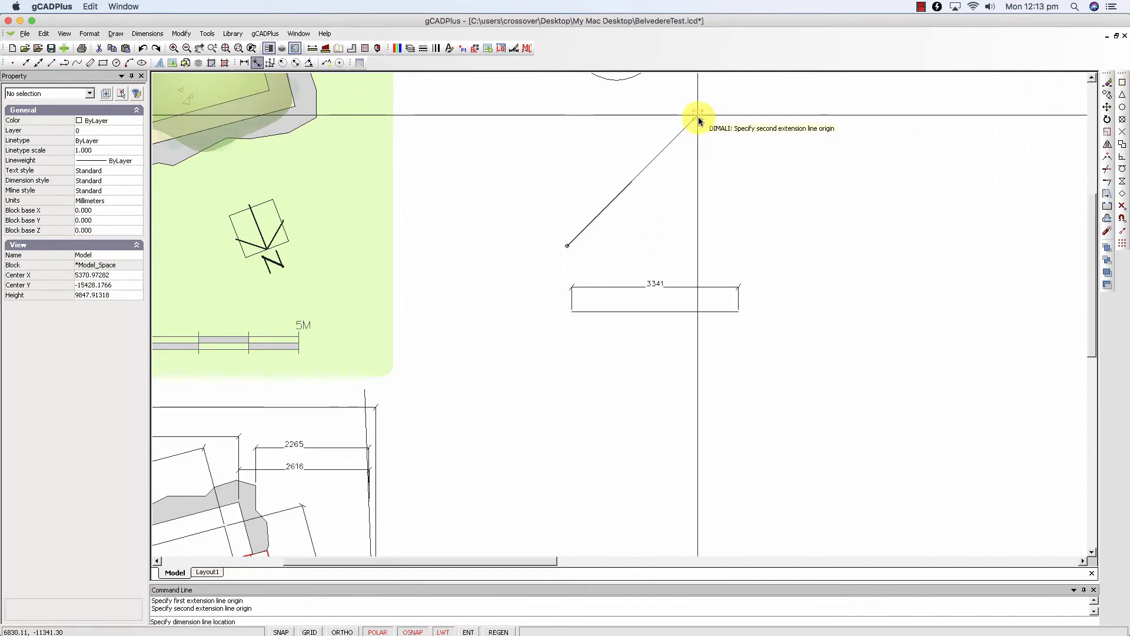
pyautogui.click(618, 160)
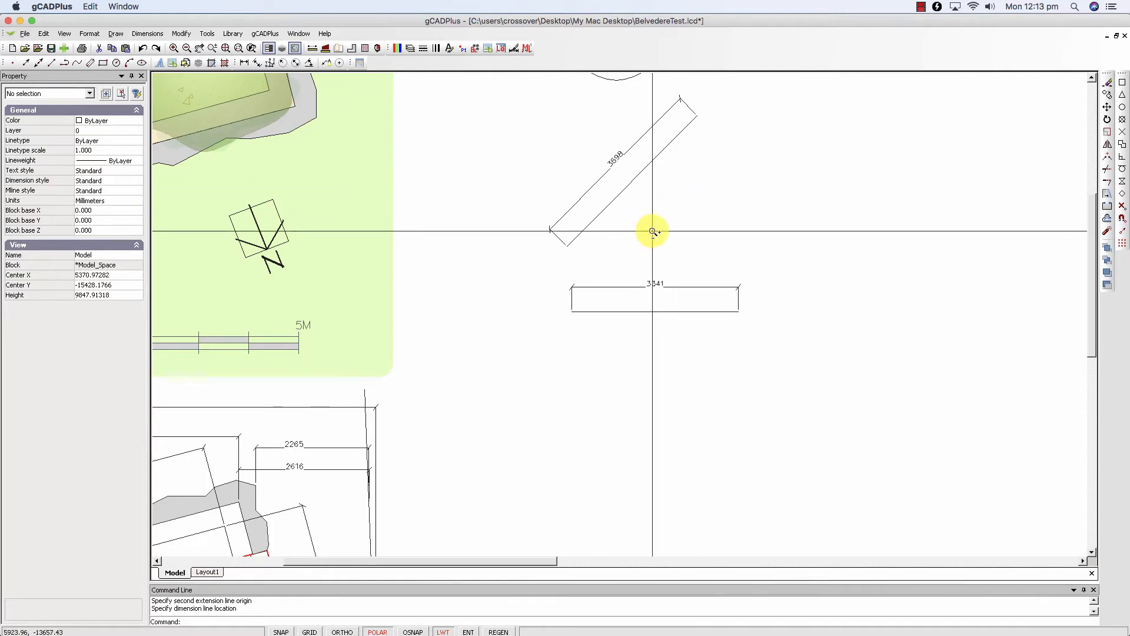
# - Inspect the new dimensions' tick marks and the Standard dimension style's text and geometry settings, leaving the style unchanged
pyautogui.scroll(1, 652, 232)
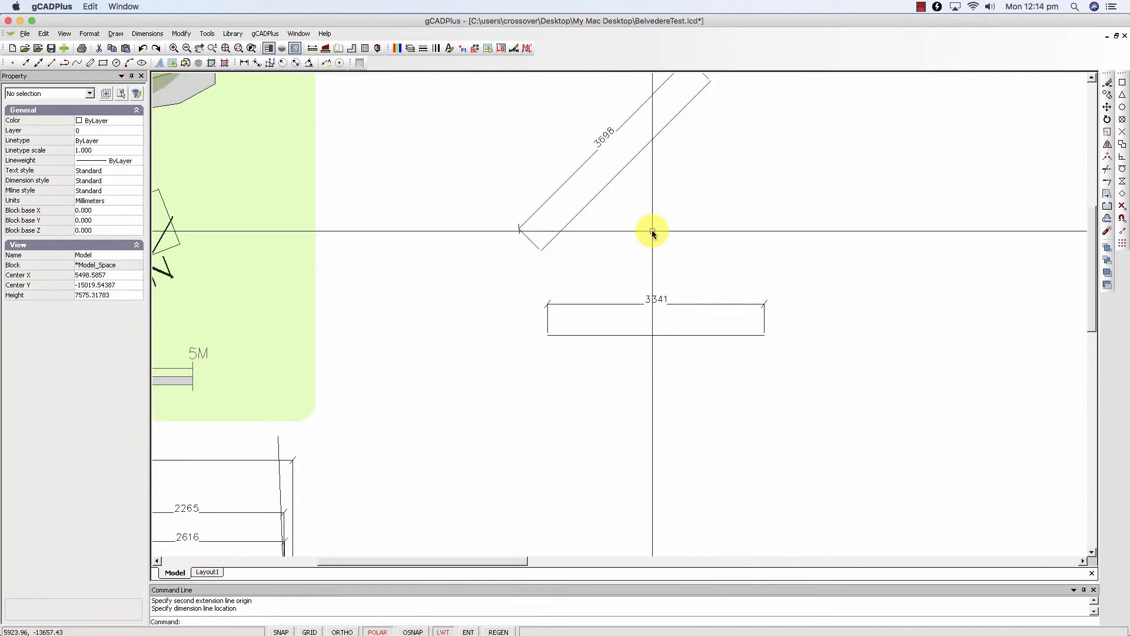
pyautogui.scroll(4, 550, 305)
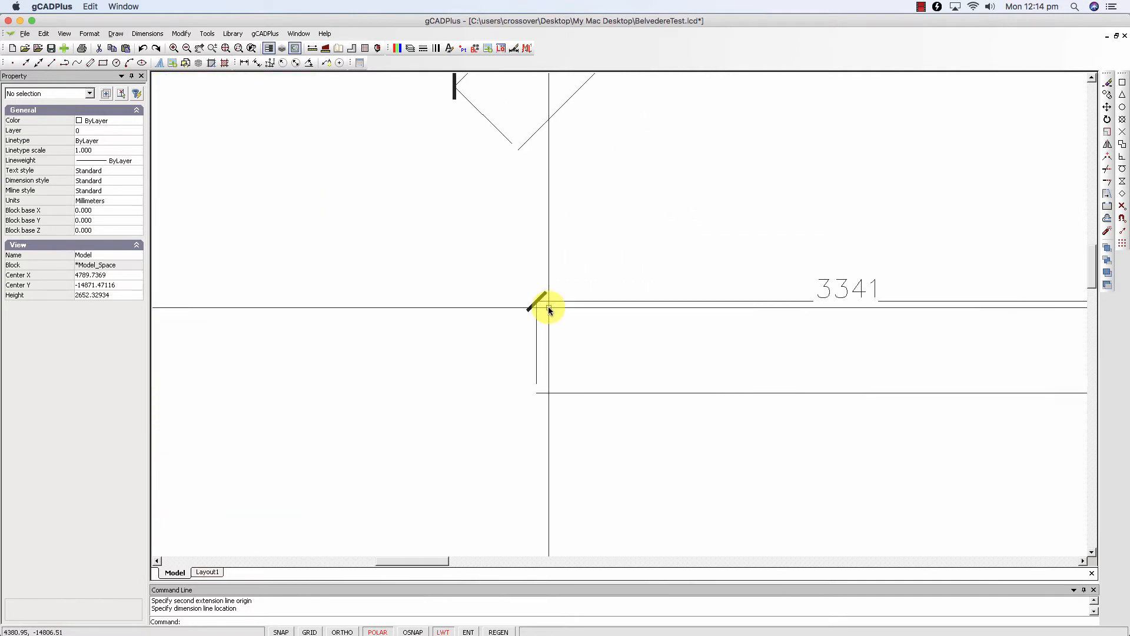
pyautogui.scroll(-7, 550, 310)
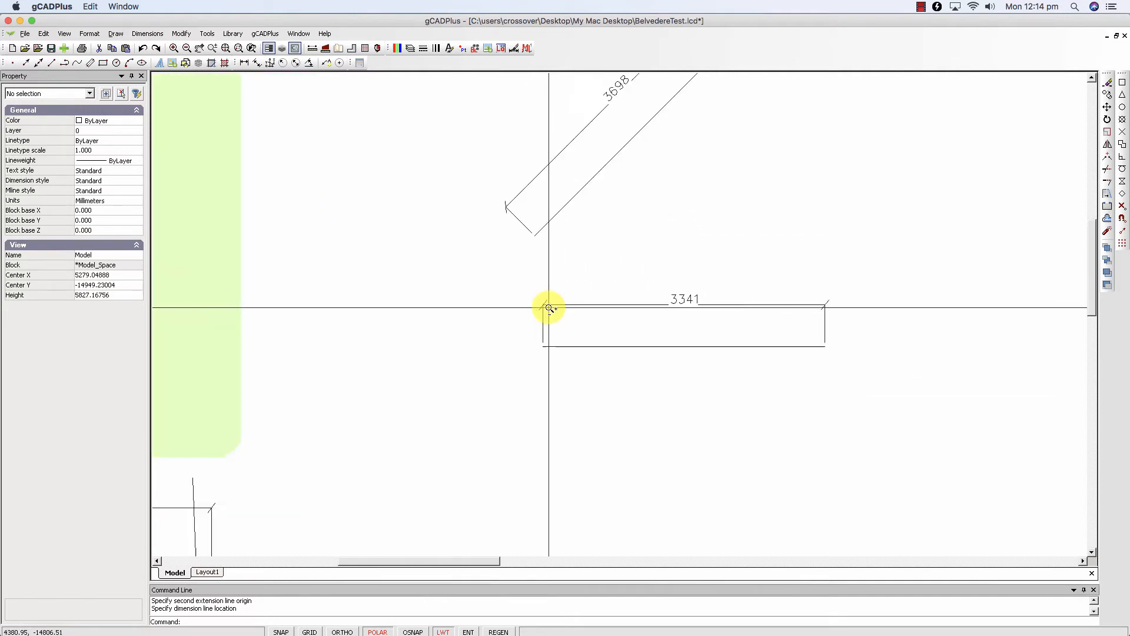
pyautogui.scroll(-1, 548, 307)
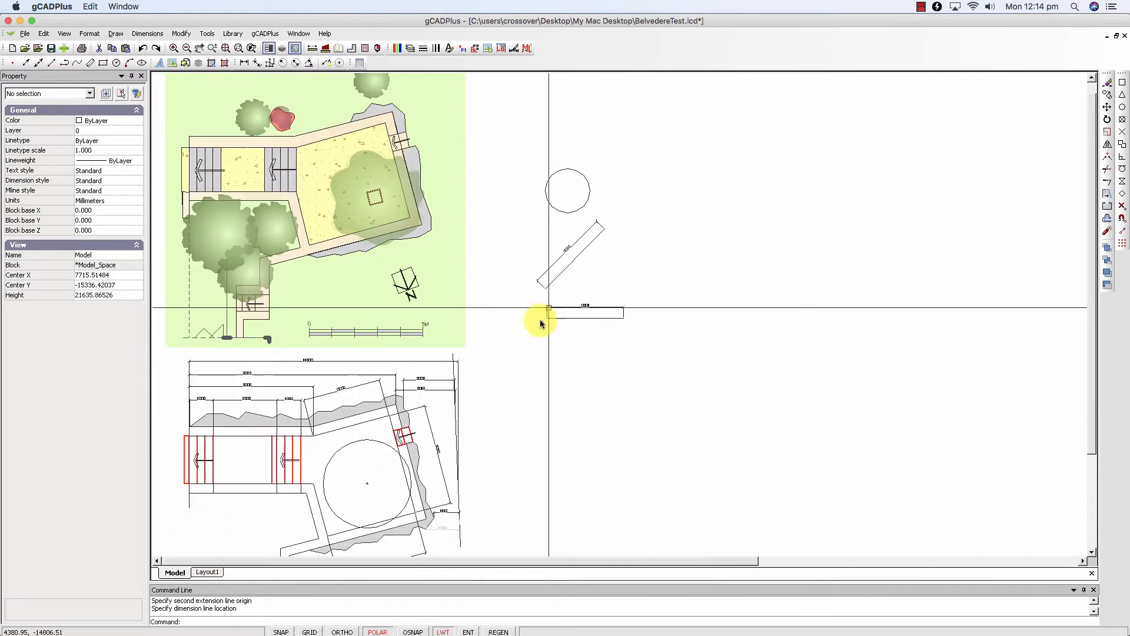
pyautogui.moveTo(553, 346); pyautogui.dragTo(608, 302, button='middle')
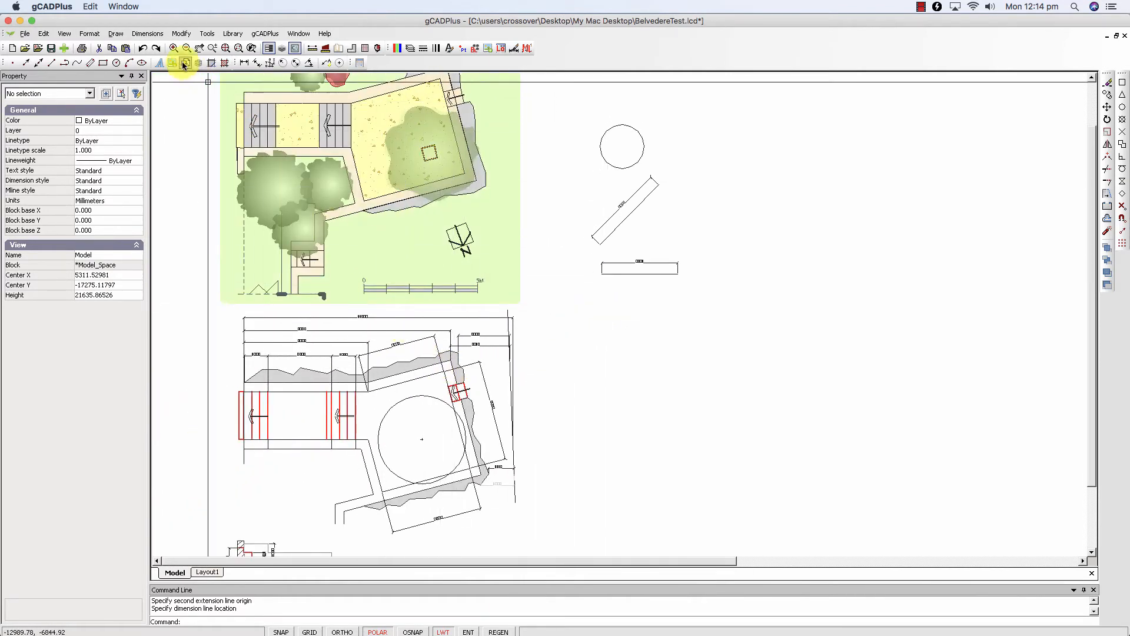
pyautogui.click(147, 33)
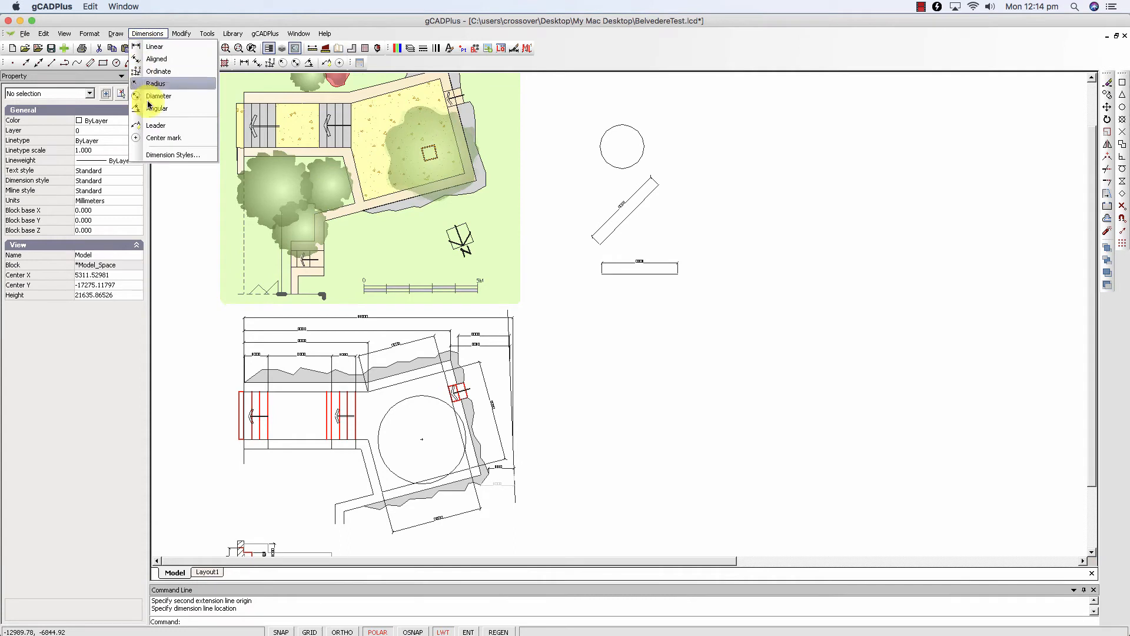
pyautogui.click(170, 155)
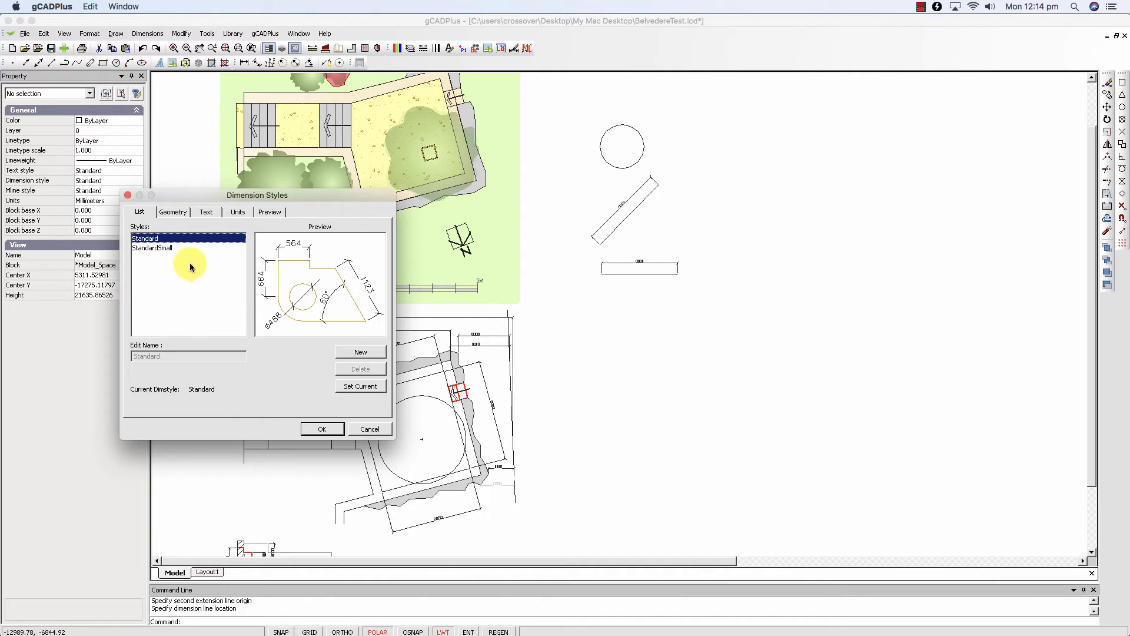
pyautogui.click(206, 213)
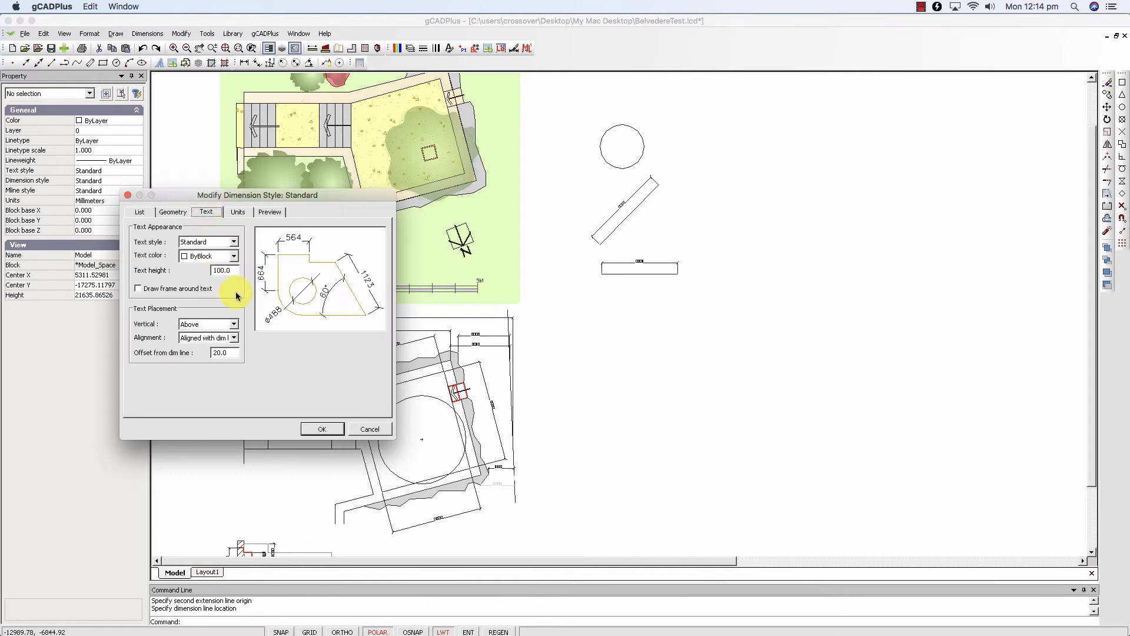
pyautogui.click(173, 212)
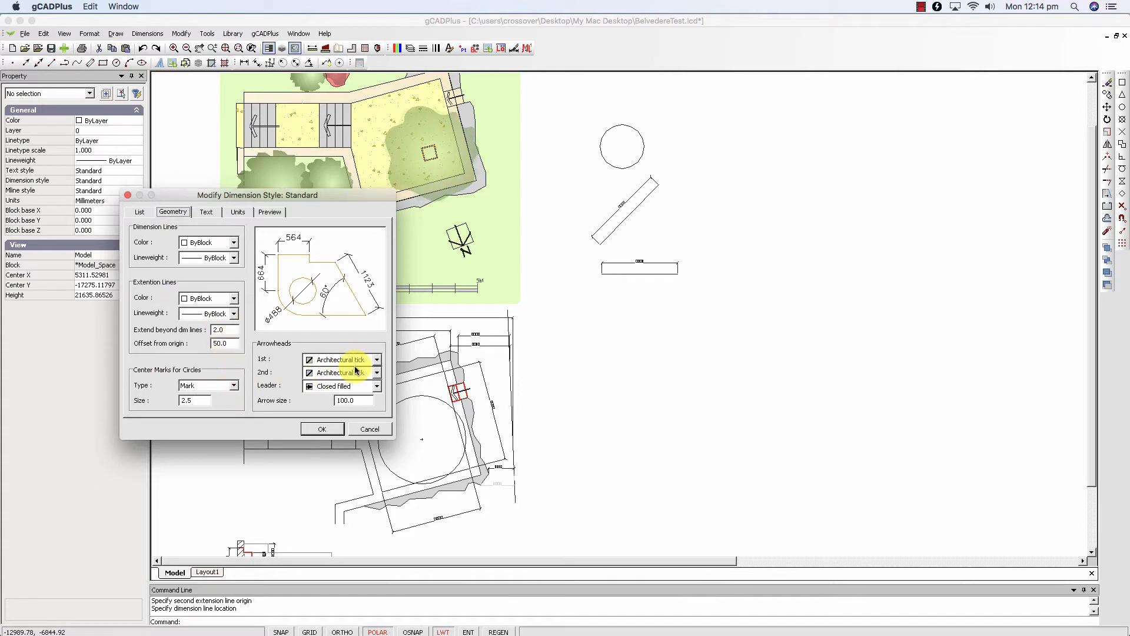
pyautogui.click(368, 430)
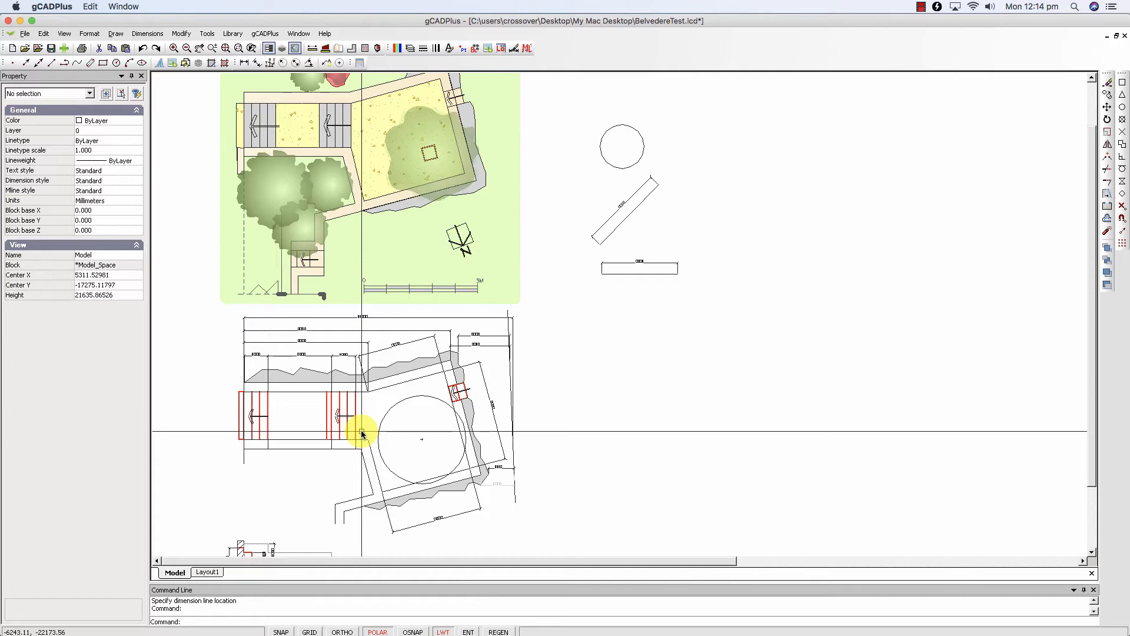
# - Inspect the definition points of the plan's 3446 aligned dimension and 5450 horizontal dimension where they share a wall corner
pyautogui.scroll(4, 365, 403)
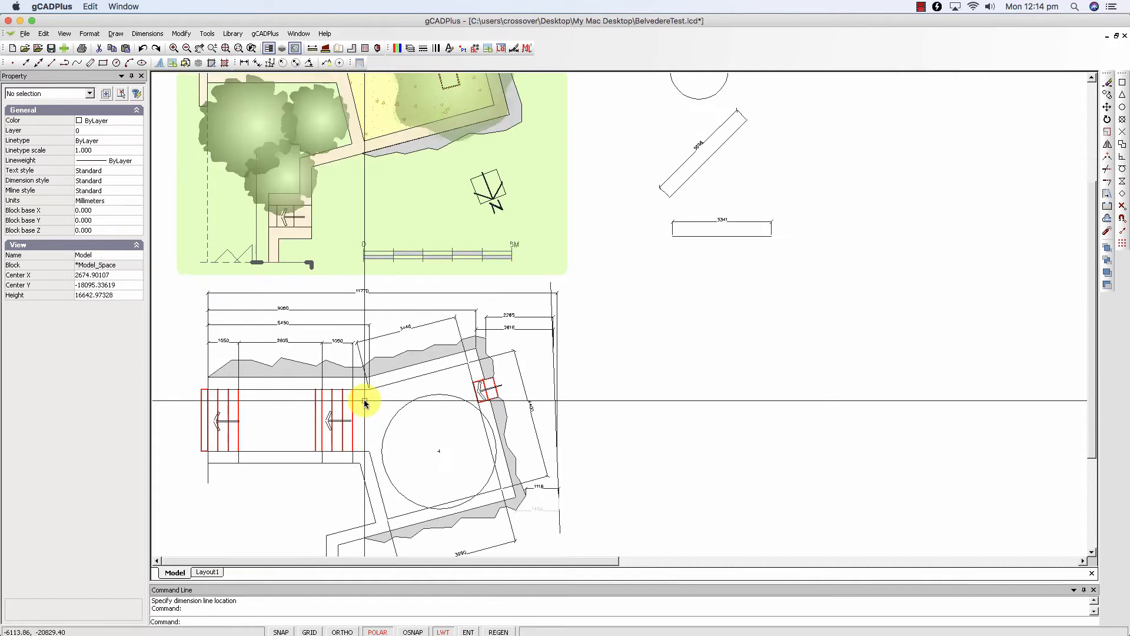
pyautogui.scroll(4, 365, 402)
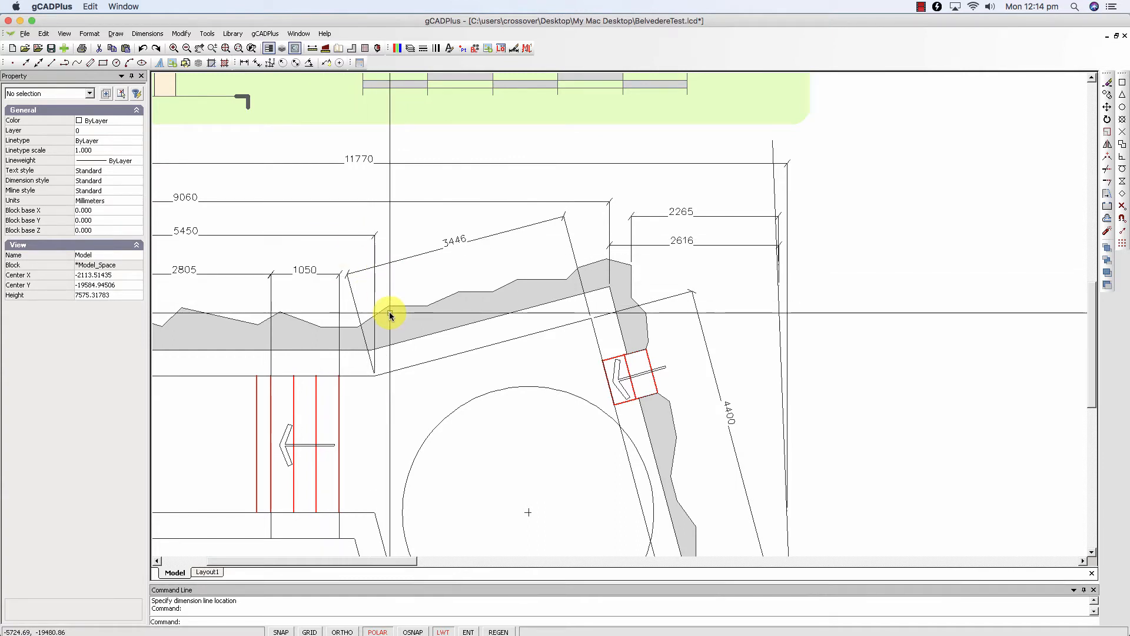
pyautogui.click(413, 259)
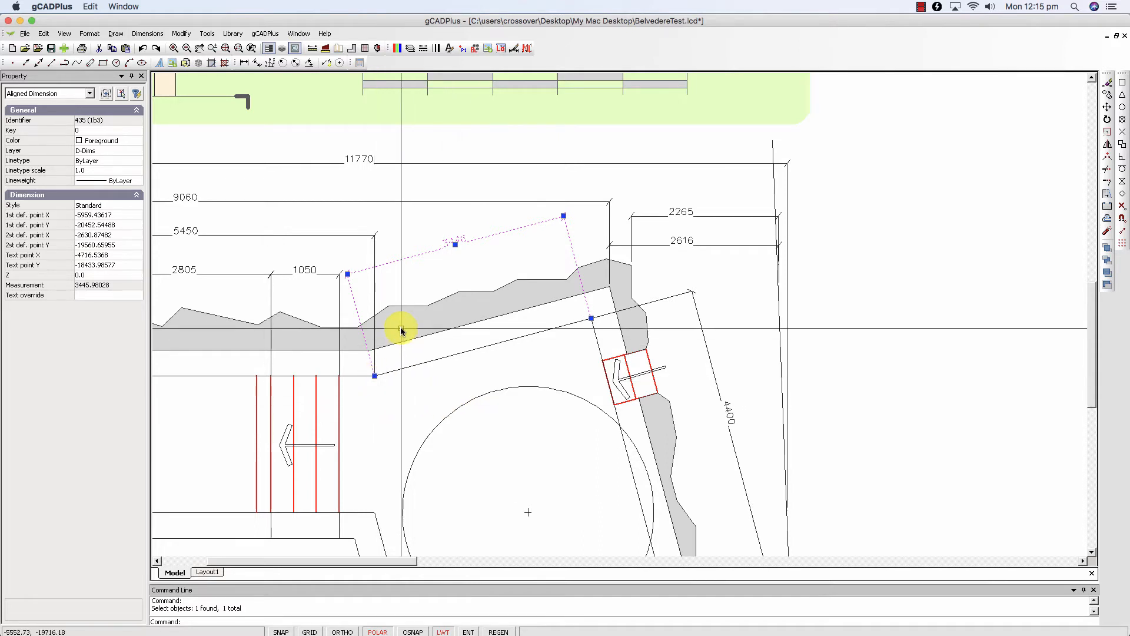
pyautogui.press('Escape')
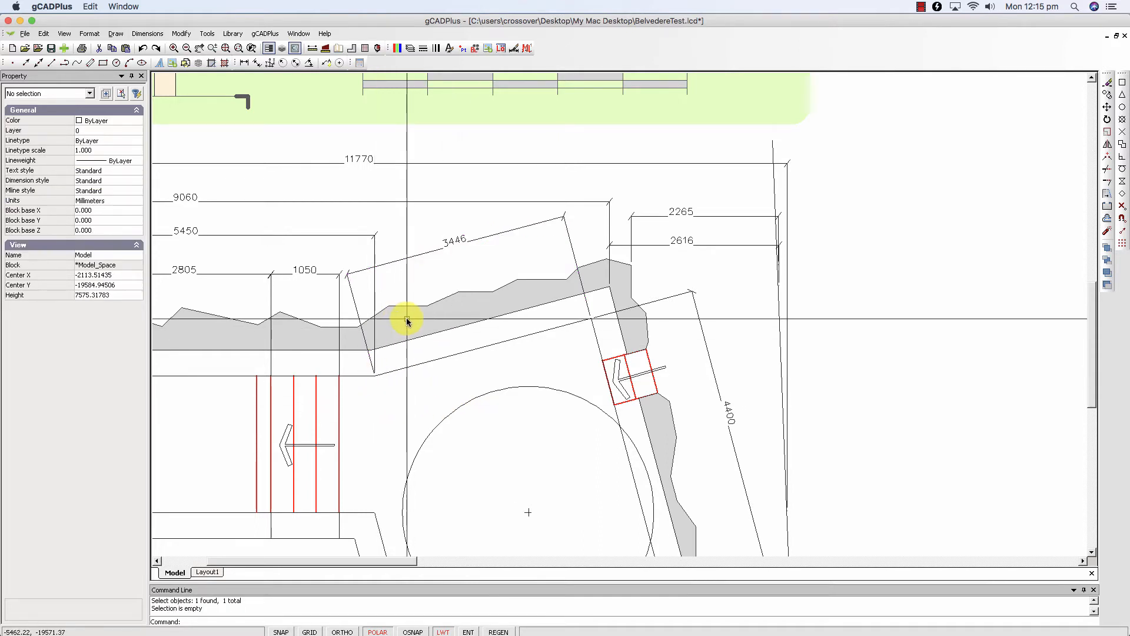
pyautogui.click(318, 235)
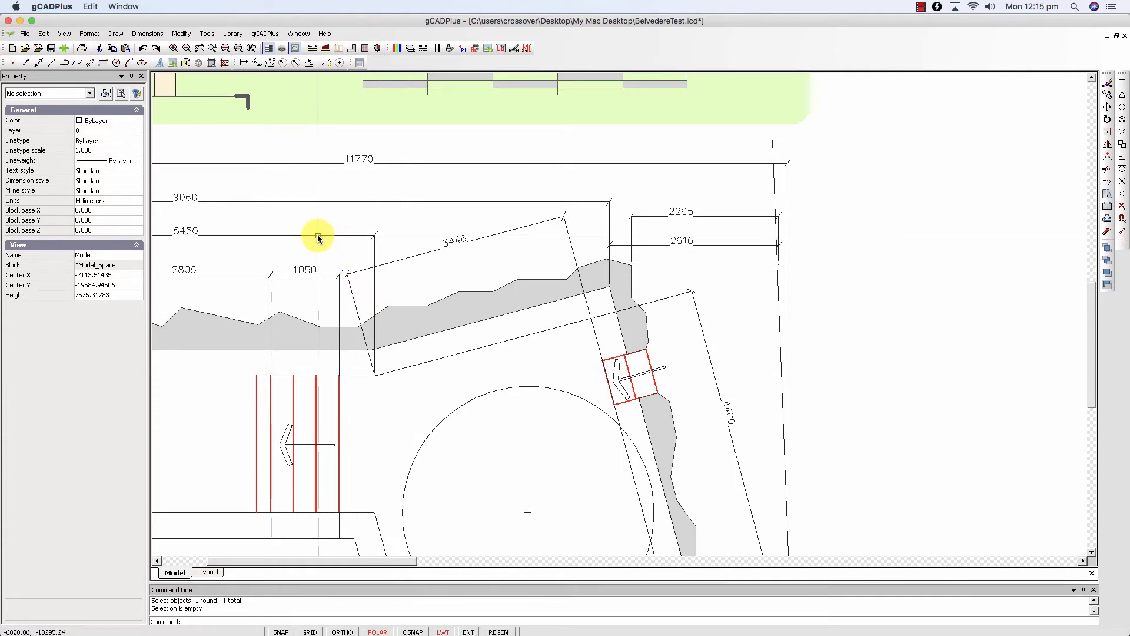
pyautogui.click(375, 376)
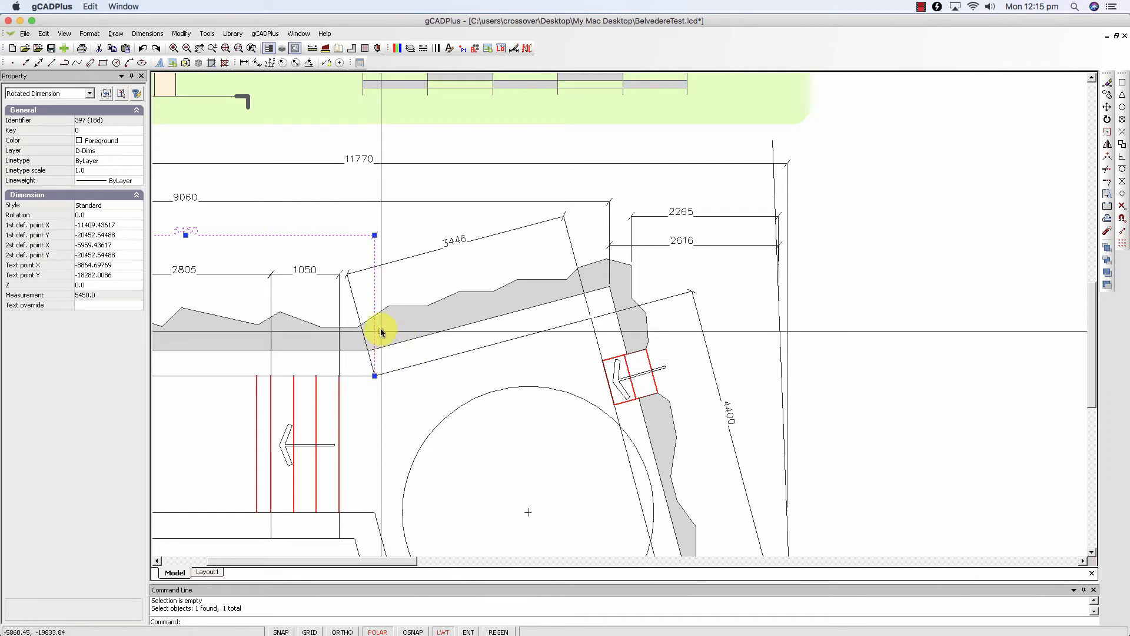
# - Move the 5450 dimension's second definition point straight up from the wall corner to just below its dimension line
pyautogui.moveTo(345, 318); pyautogui.dragTo(367, 323, button='middle')
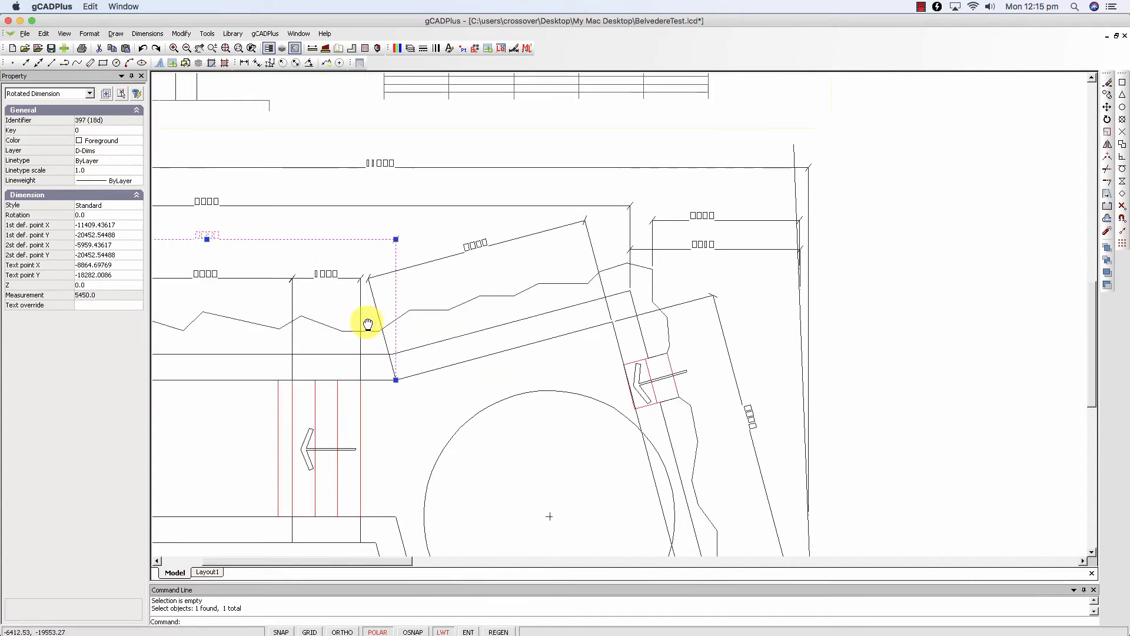
pyautogui.click(214, 254)
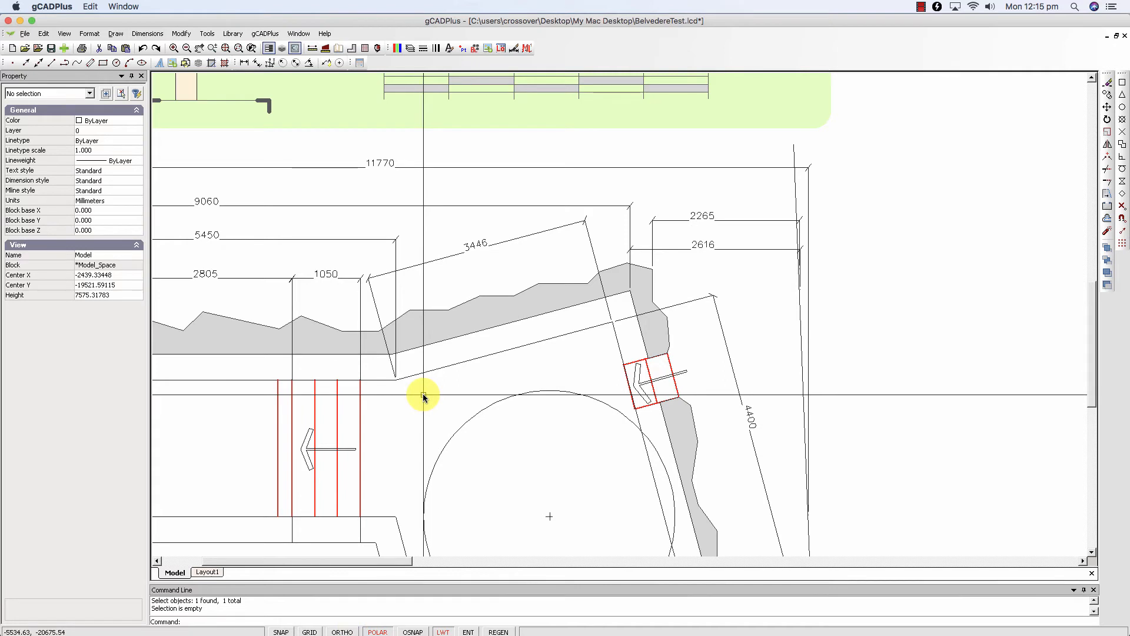
pyautogui.click(398, 307)
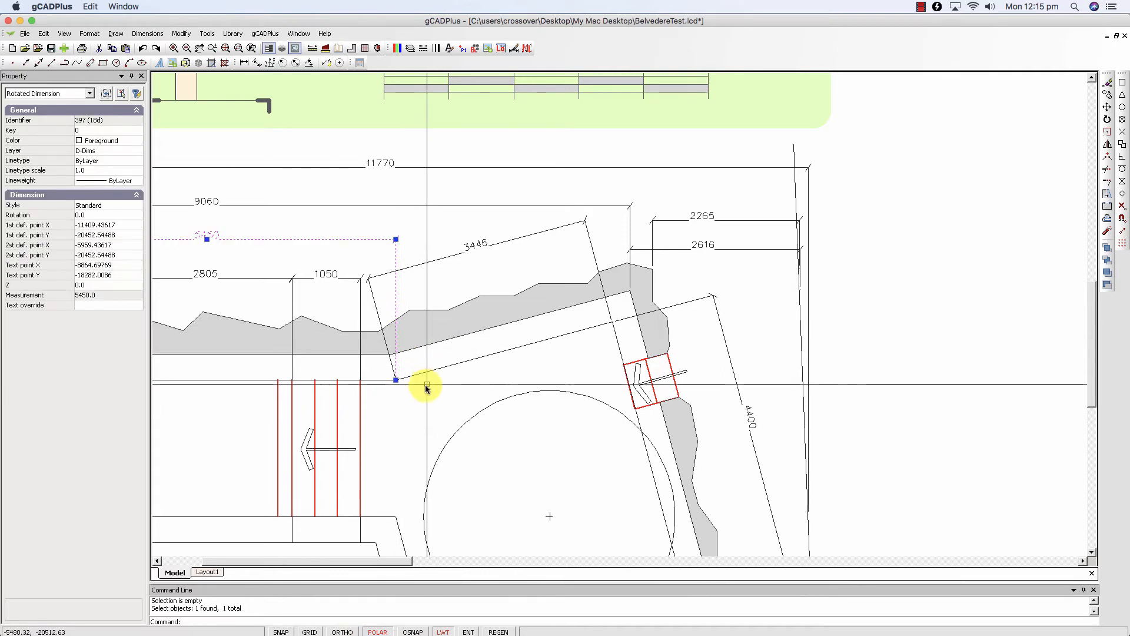
pyautogui.click(397, 381)
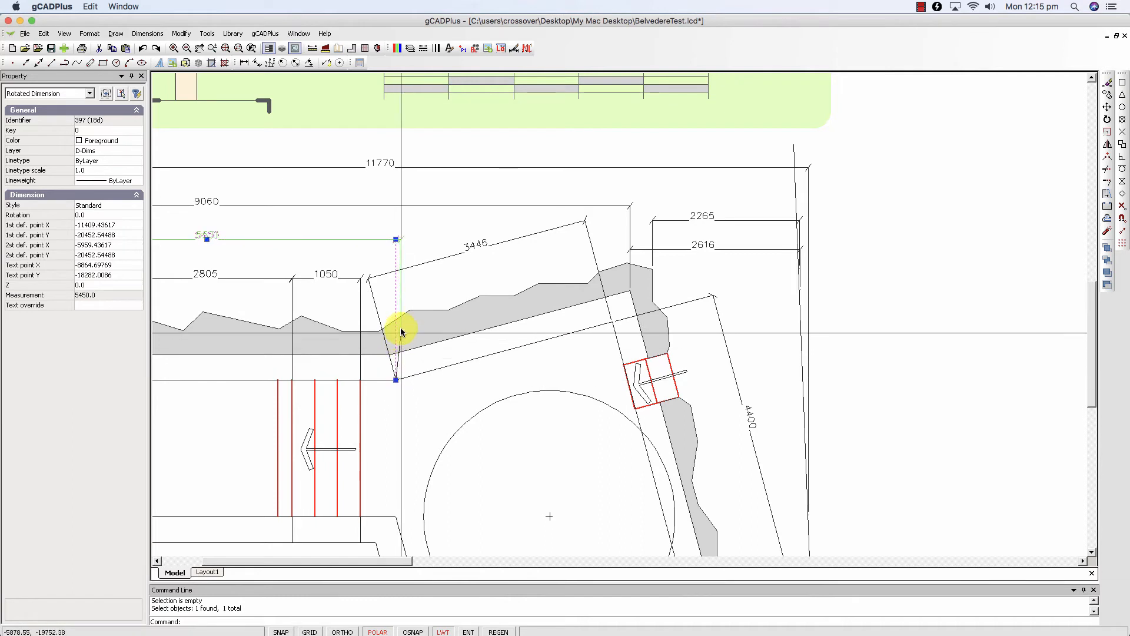
pyautogui.click(395, 257)
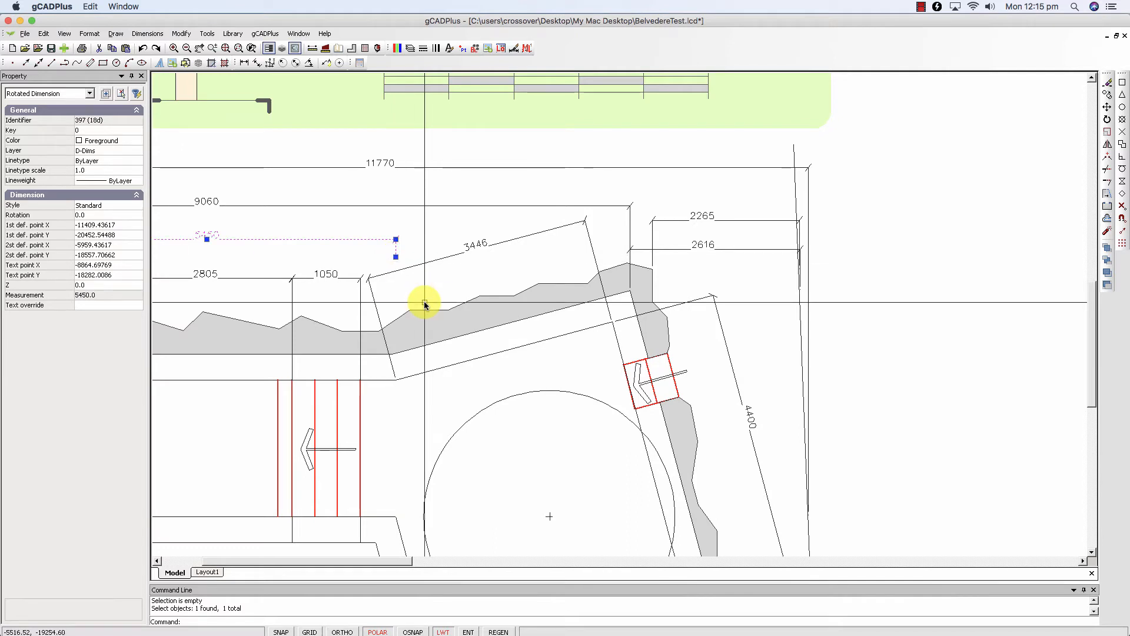
pyautogui.press('Escape')
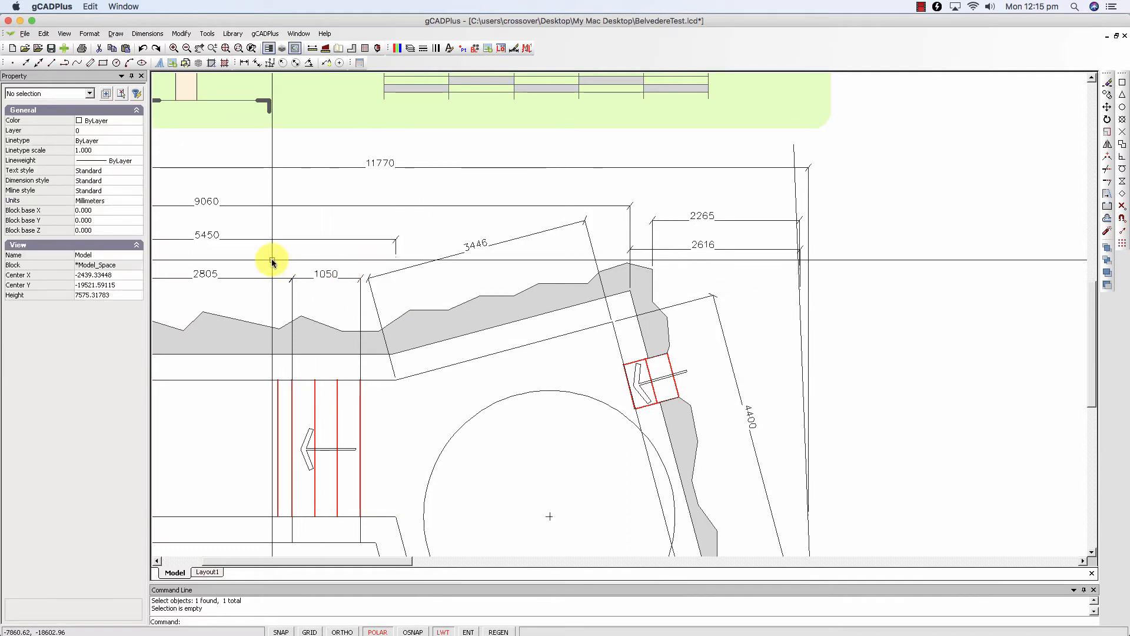
pyautogui.click(258, 239)
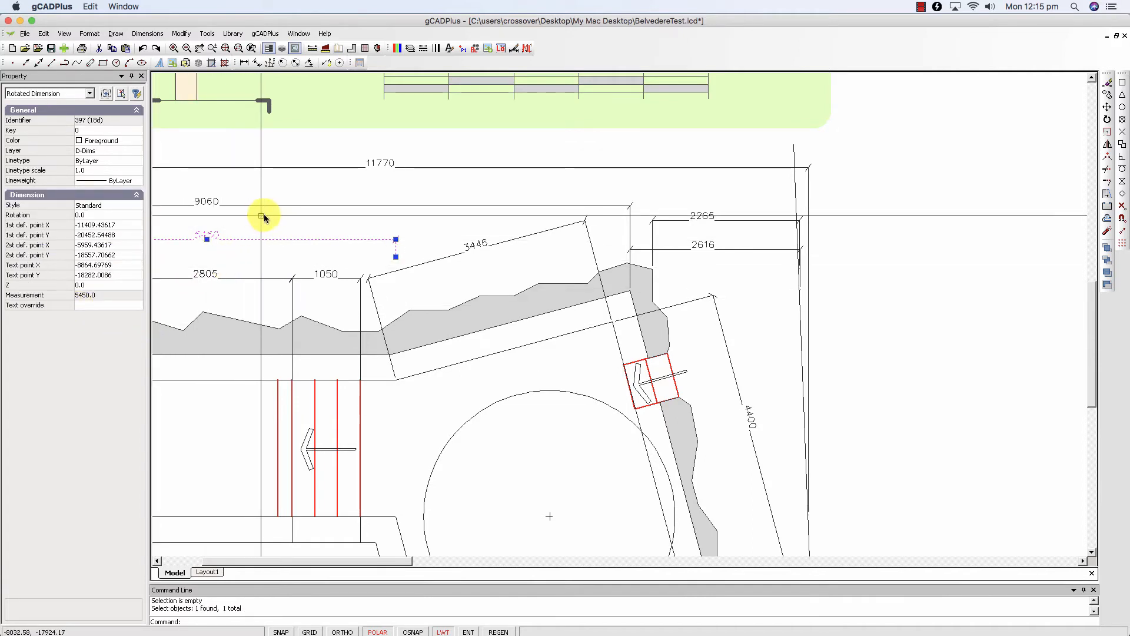
pyautogui.press('Escape')
# - Examine the tightly spaced 57 and 200 dimensions beside the lower steps in the section drawing
pyautogui.scroll(-4, 323, 302)
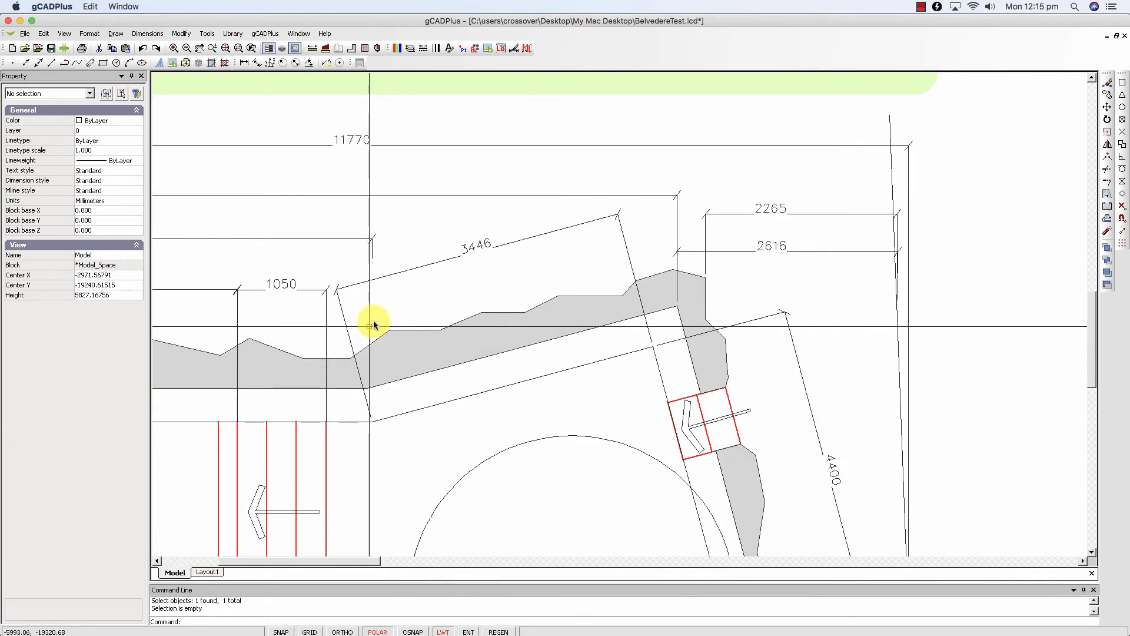
pyautogui.scroll(-4, 353, 359)
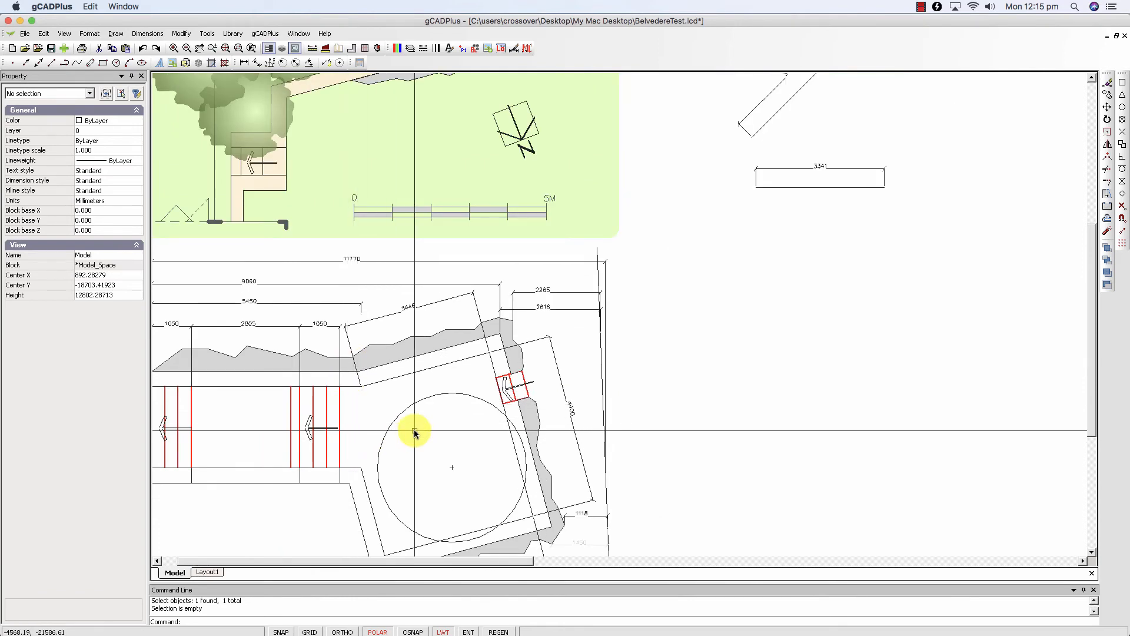
pyautogui.moveTo(415, 431); pyautogui.dragTo(532, 265, button='middle')
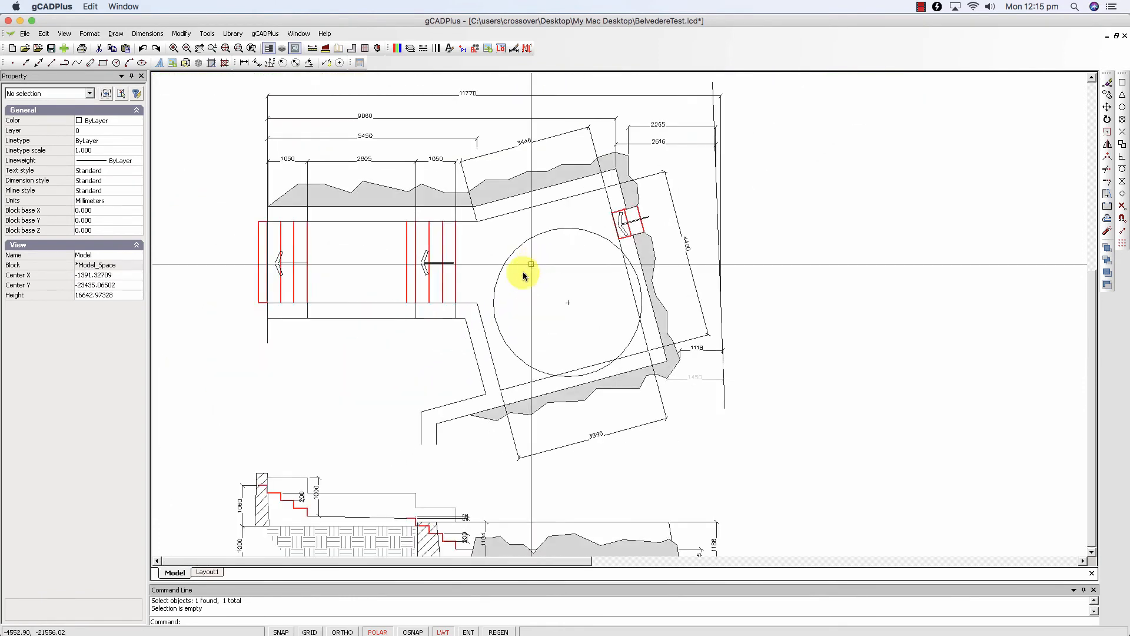
pyautogui.scroll(-1, 530, 267)
pyautogui.moveTo(442, 469); pyautogui.dragTo(436, 417, button='middle')
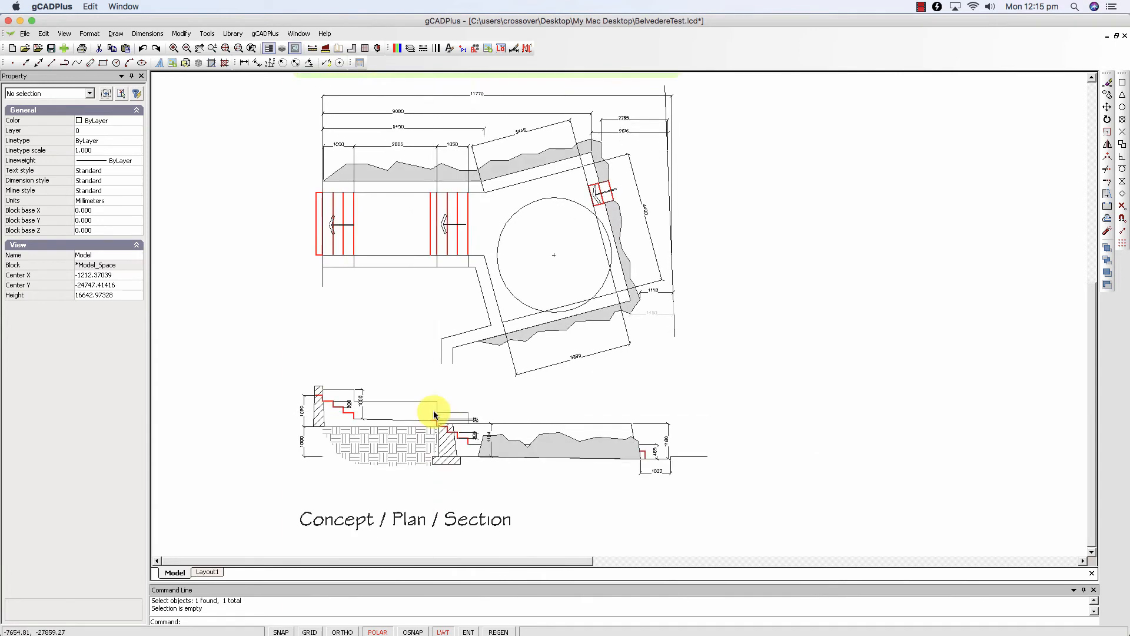
pyautogui.scroll(4, 434, 422)
pyautogui.scroll(2, 497, 434)
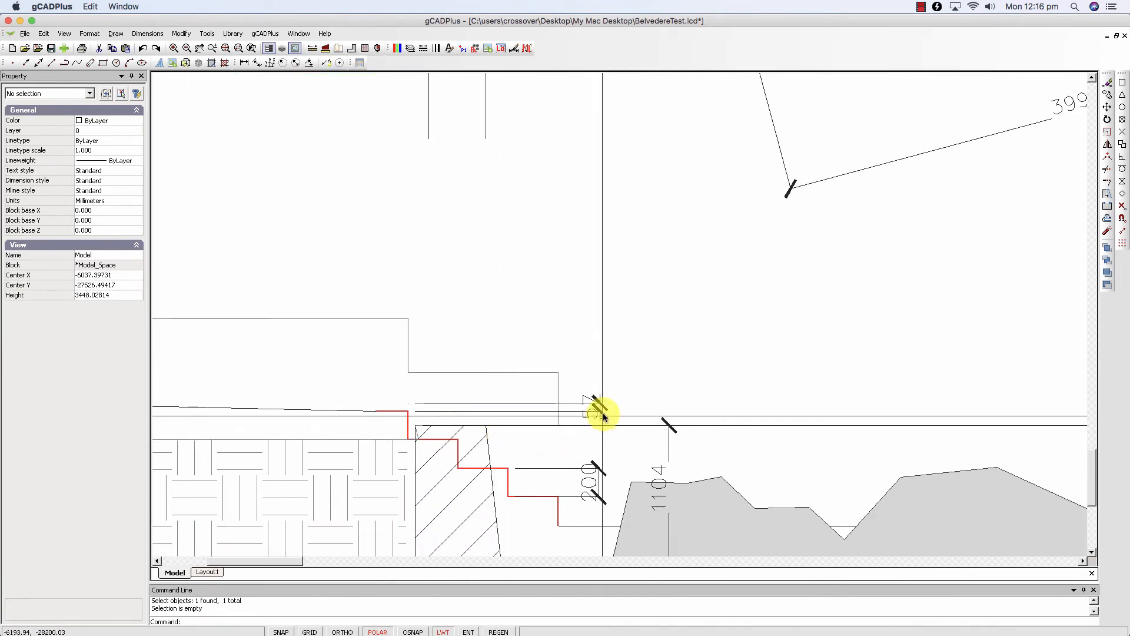
pyautogui.scroll(1, 604, 412)
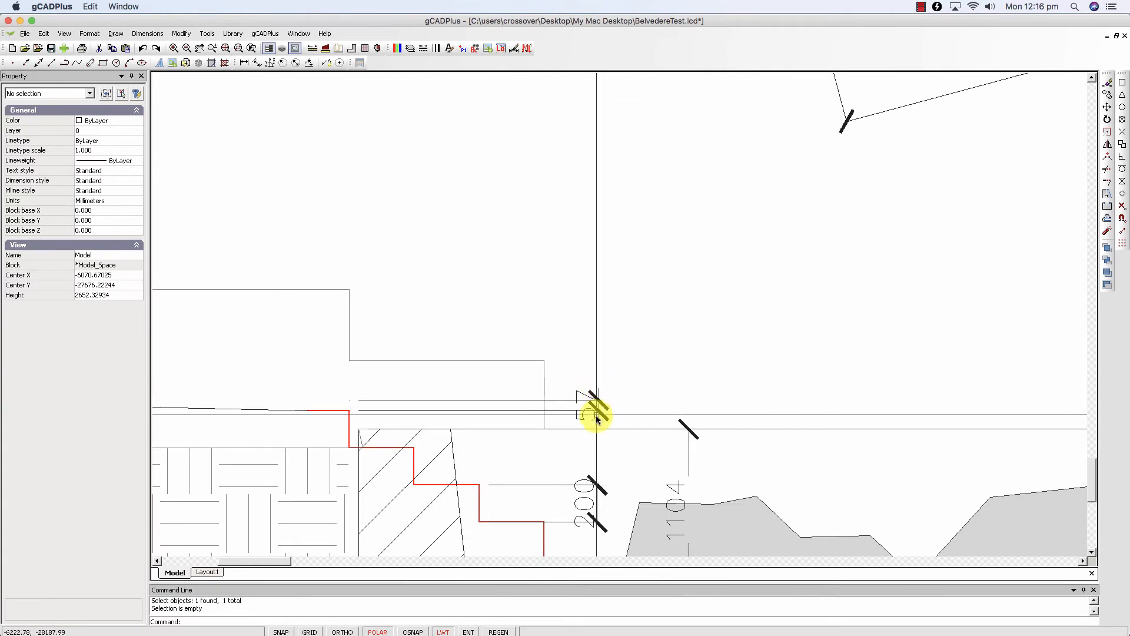
pyautogui.scroll(-3, 585, 476)
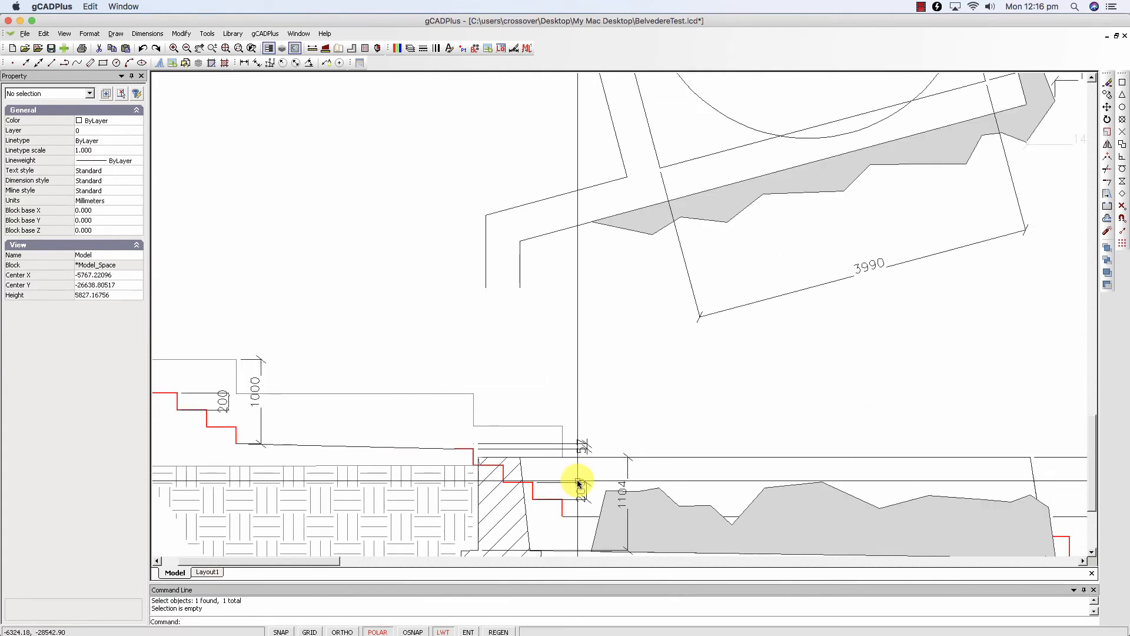
pyautogui.moveTo(535, 526); pyautogui.dragTo(536, 443, button='middle')
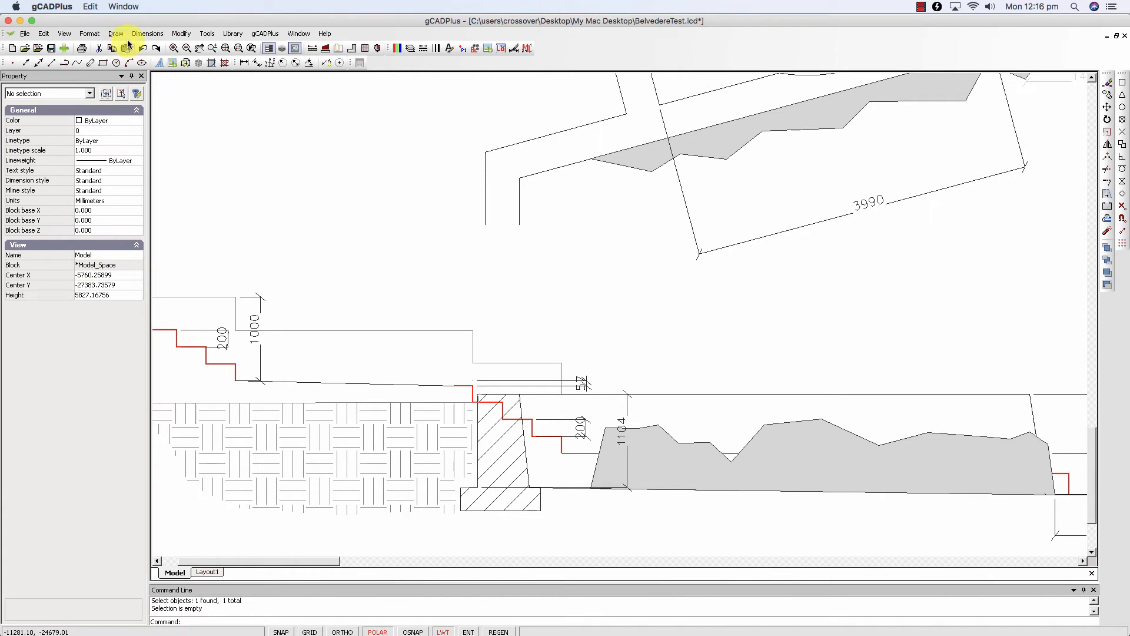
# - Inspect the StandardSmall dimension style's text settings and arrowhead geometry, leaving the style as it is
pyautogui.click(145, 34)
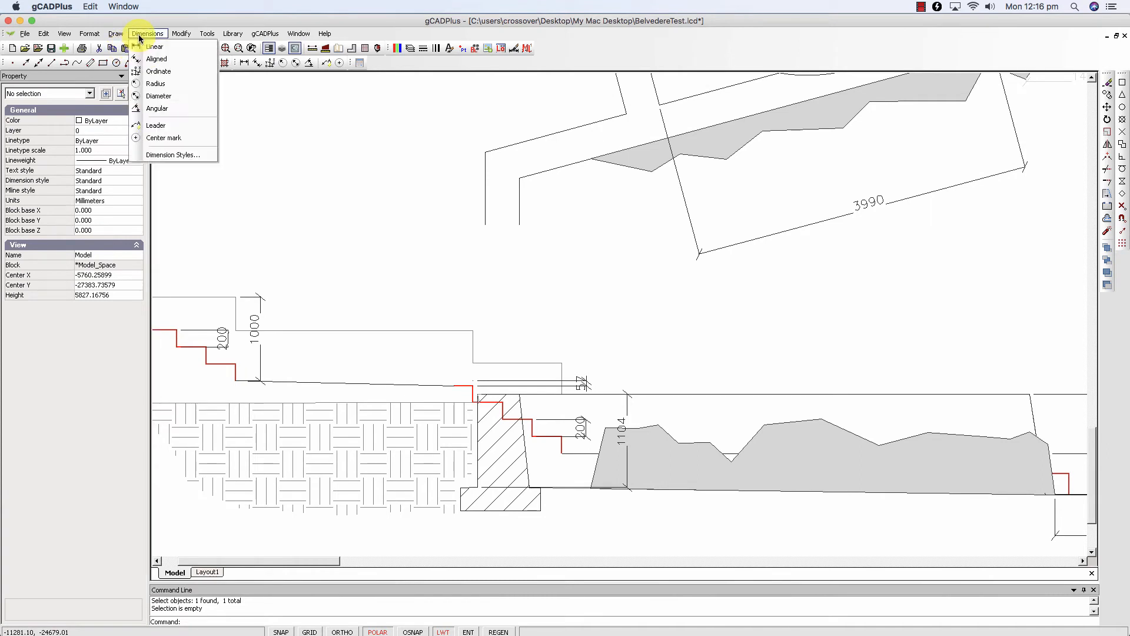
pyautogui.click(168, 152)
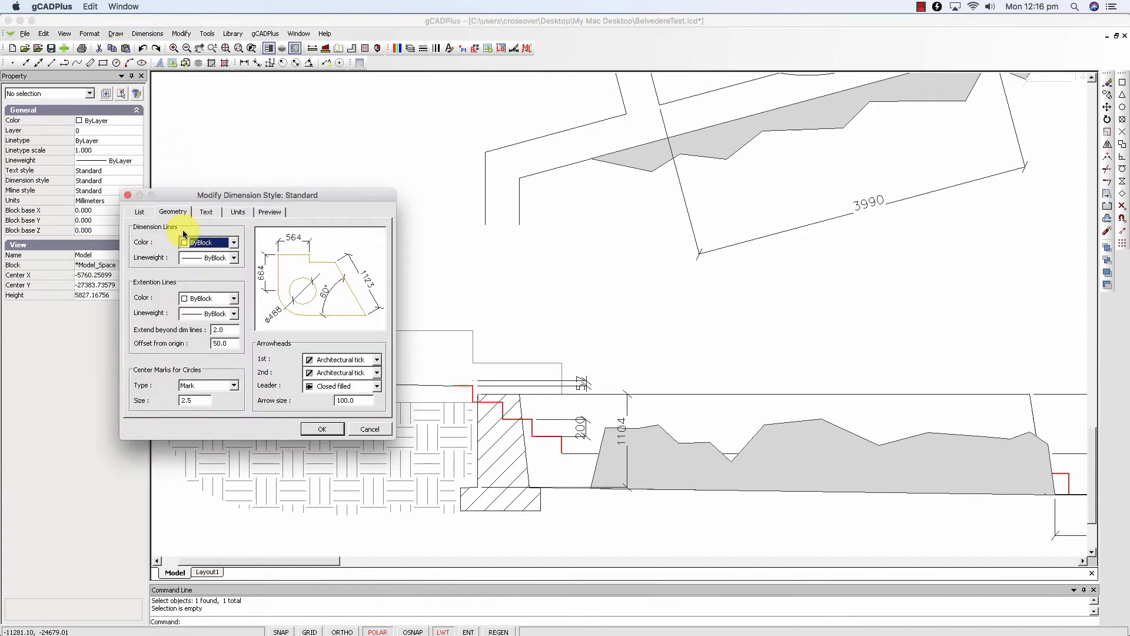
pyautogui.click(146, 214)
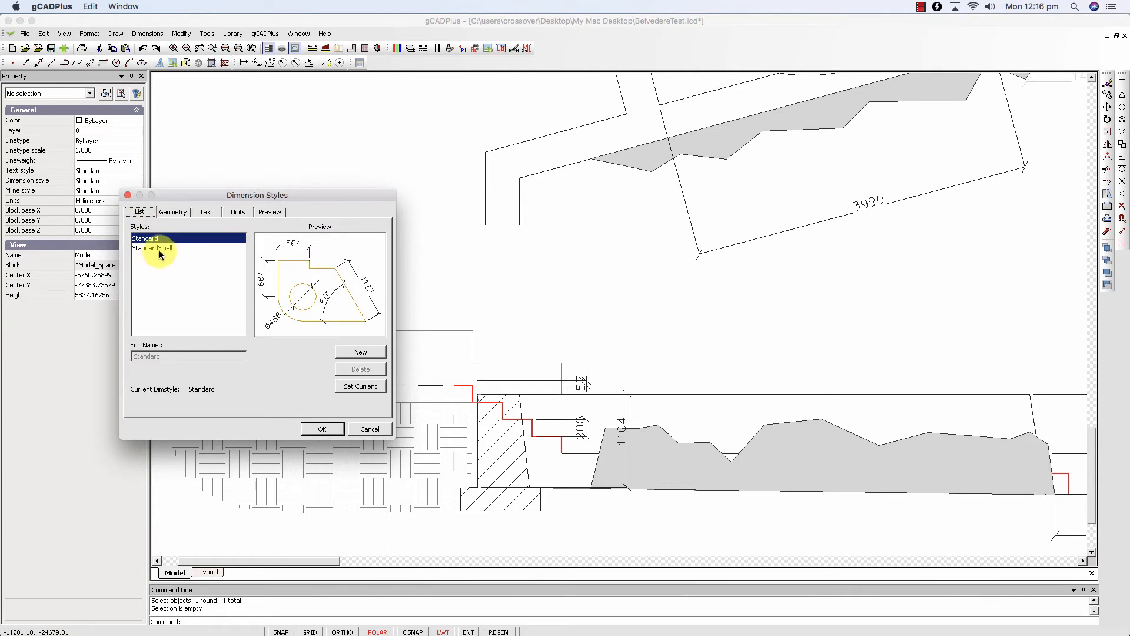
pyautogui.click(159, 249)
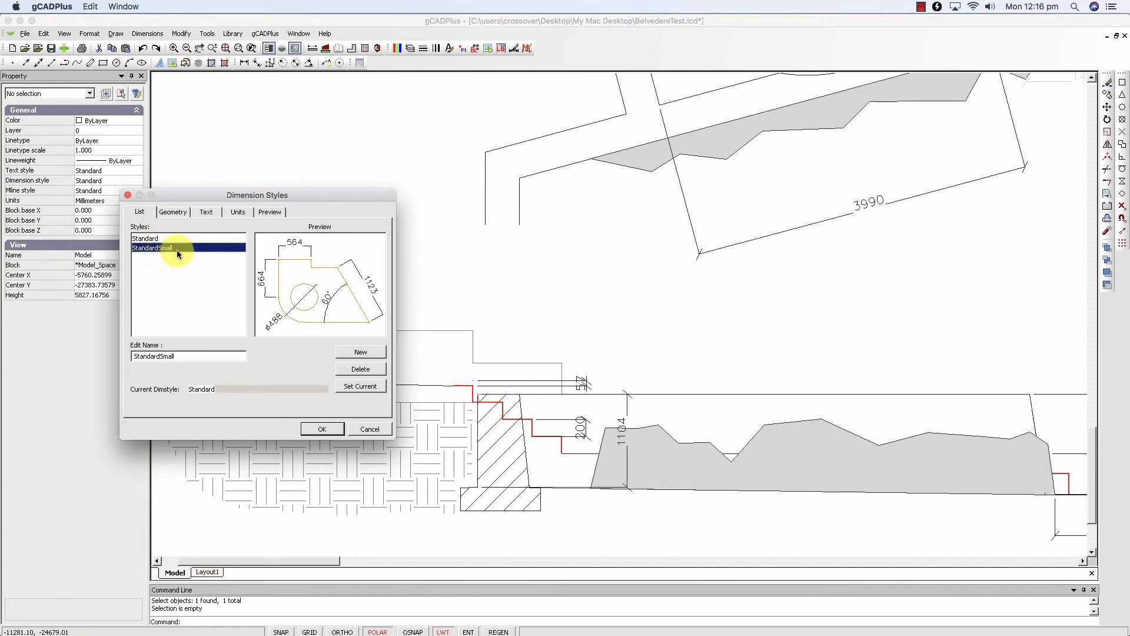
pyautogui.click(205, 213)
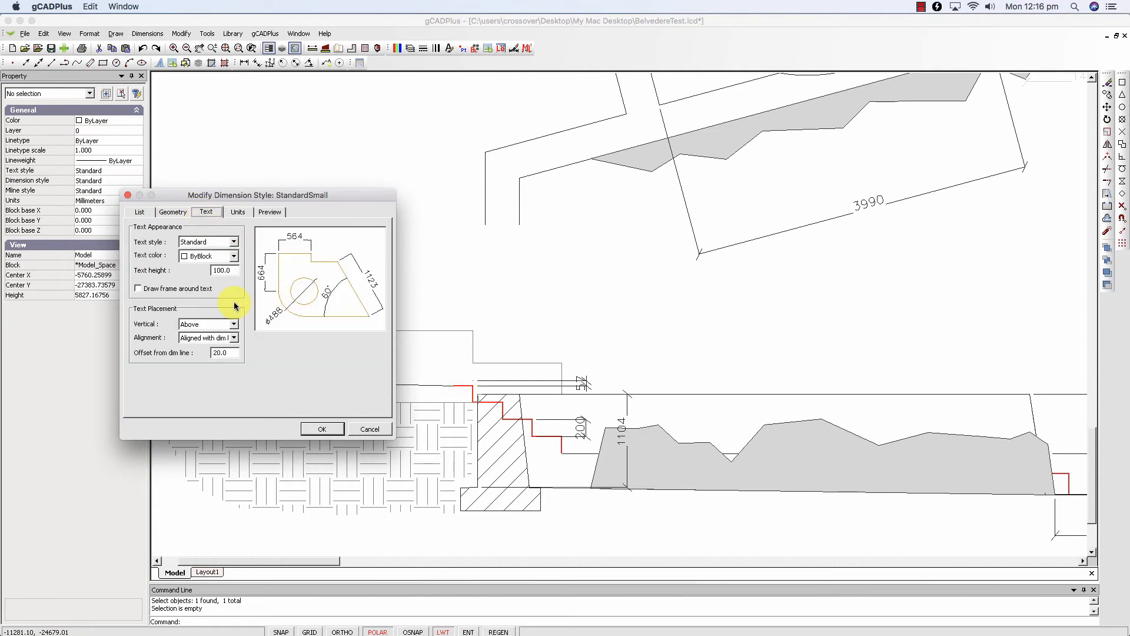
pyautogui.click(176, 215)
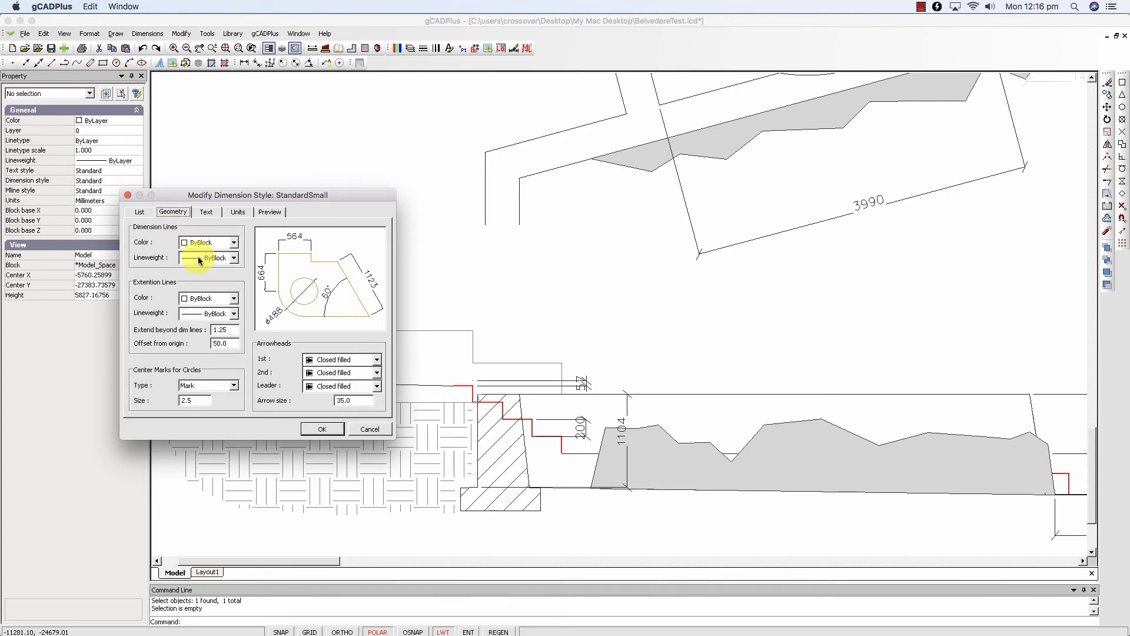
pyautogui.click(341, 401)
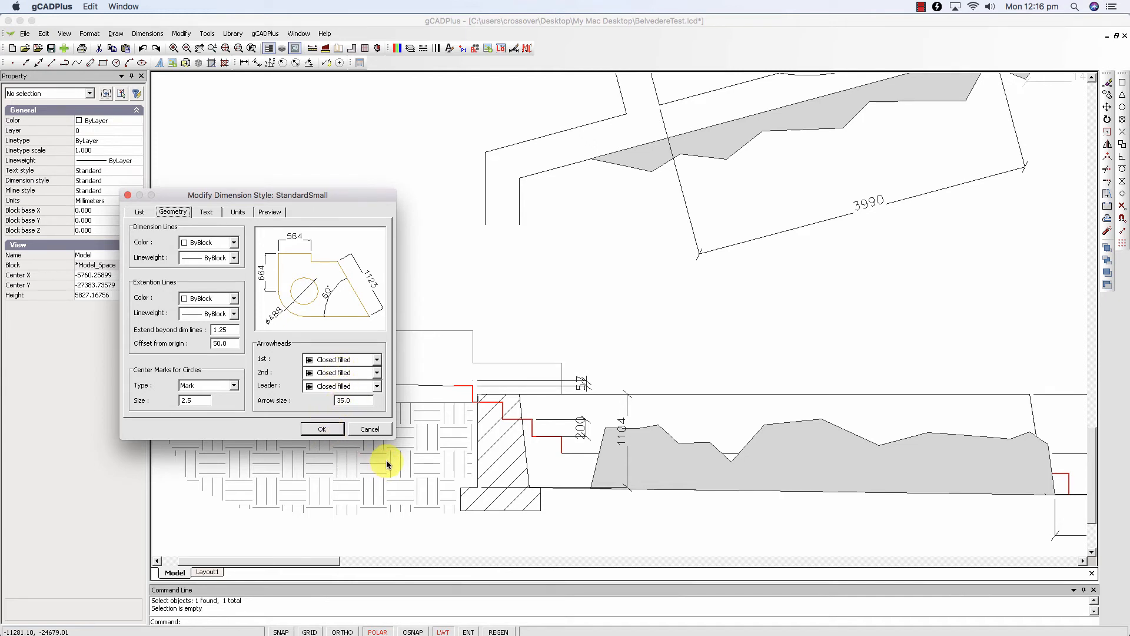
pyautogui.click(369, 429)
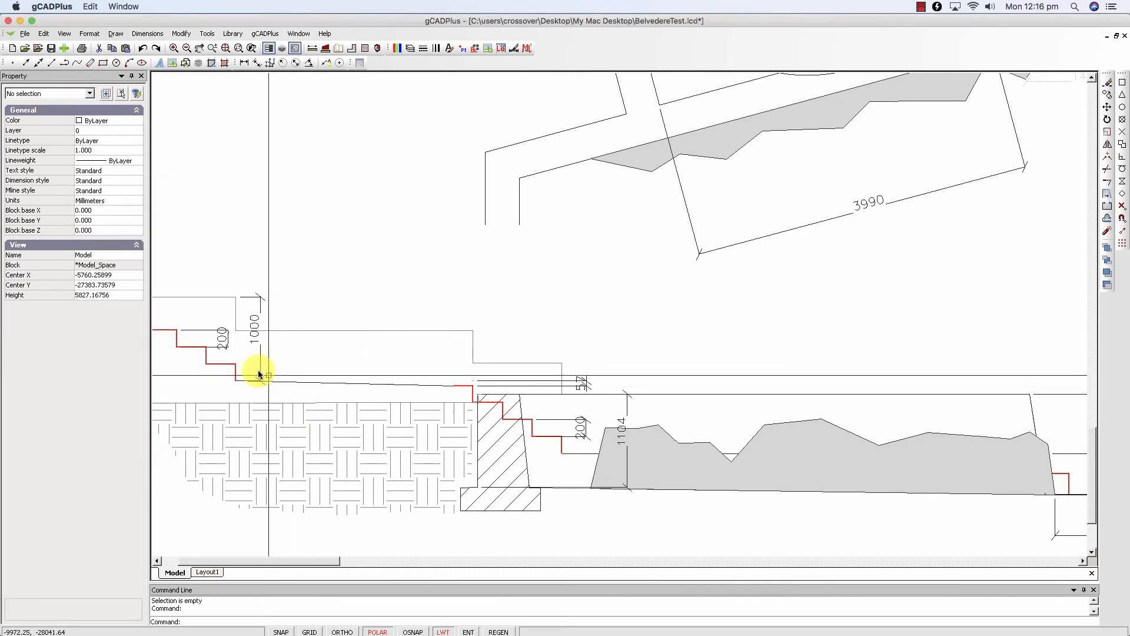
# - Match the properties of the upper steps' 200 dimension onto the neighbouring 1000 dimension
pyautogui.scroll(5, 222, 340)
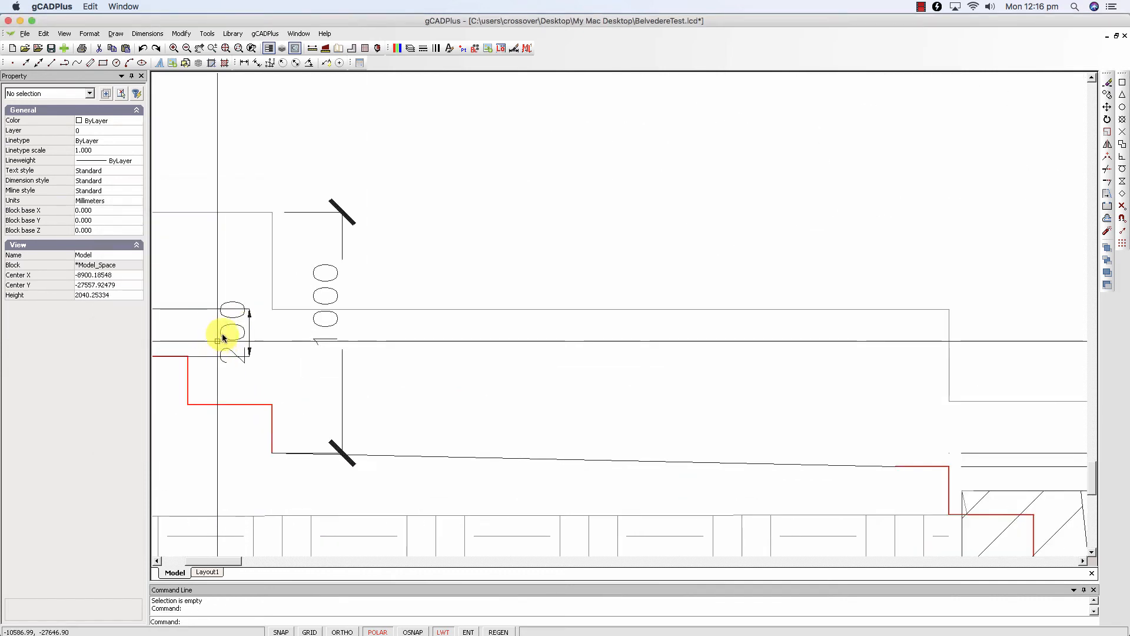
pyautogui.click(181, 33)
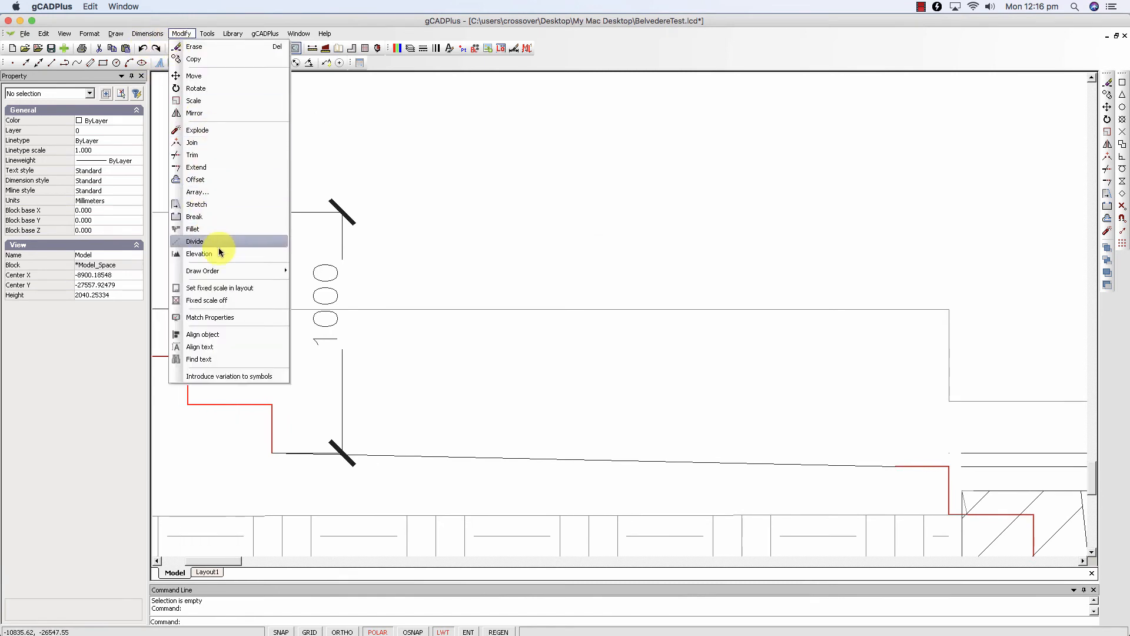
pyautogui.click(228, 319)
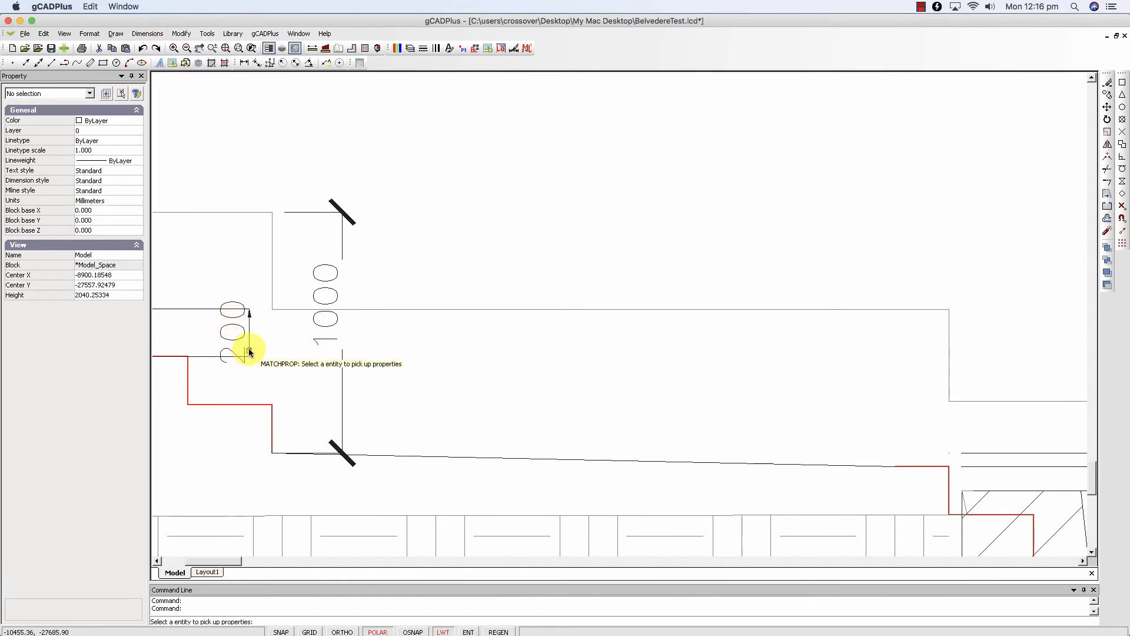
pyautogui.click(250, 349)
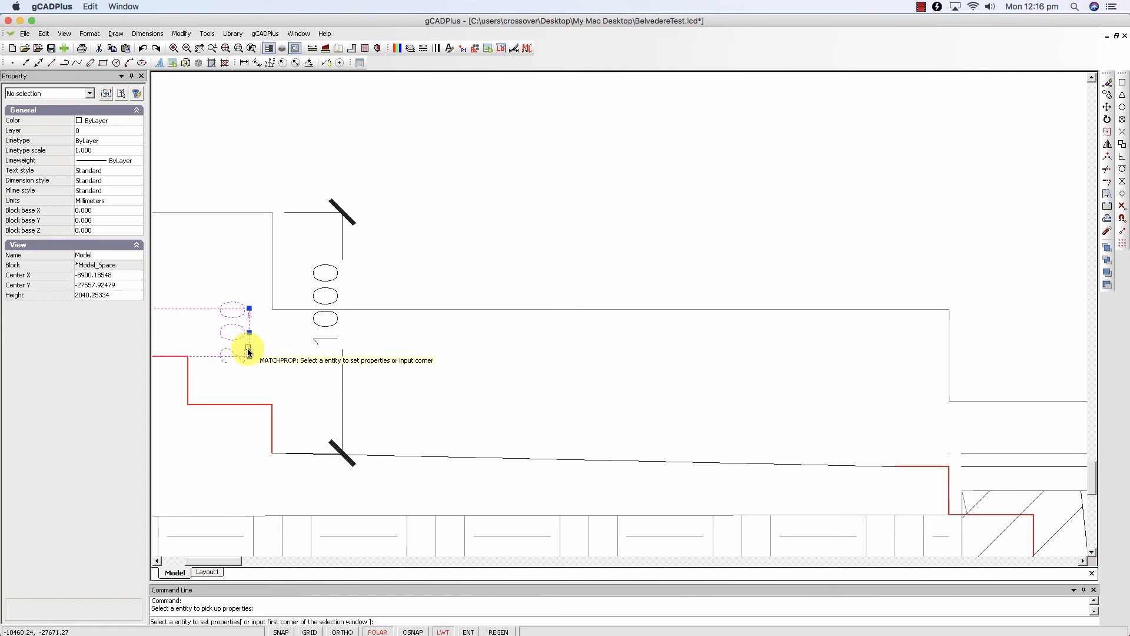
pyautogui.click(338, 271)
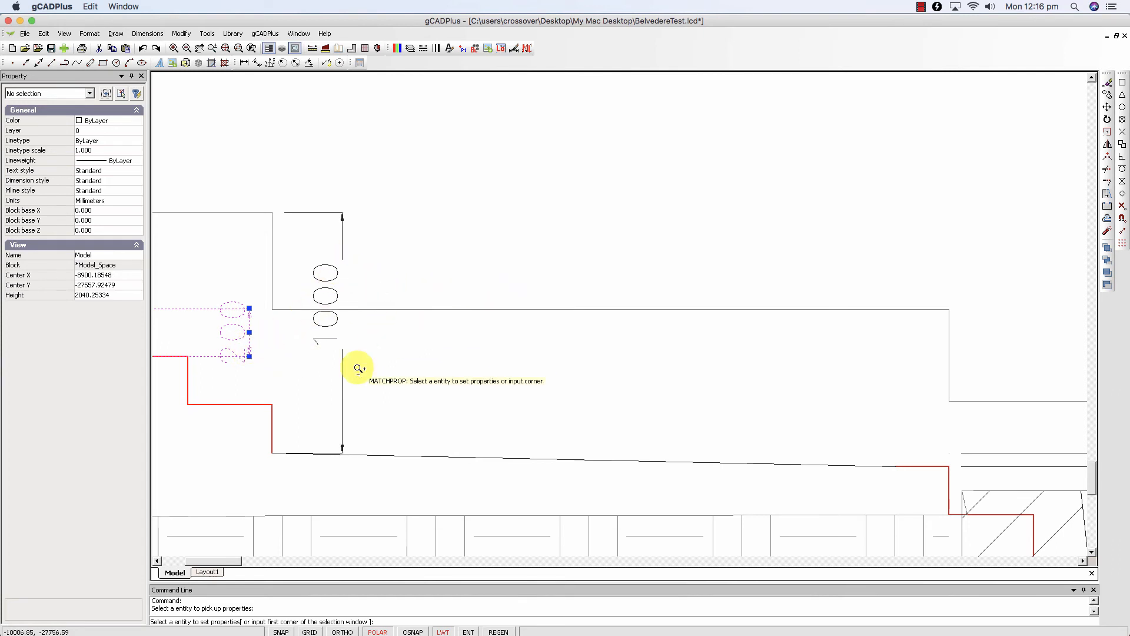
# - Apply the same matched properties to the 57 dimension above the lower steps and end the Match Properties command
pyautogui.scroll(-3, 358, 365)
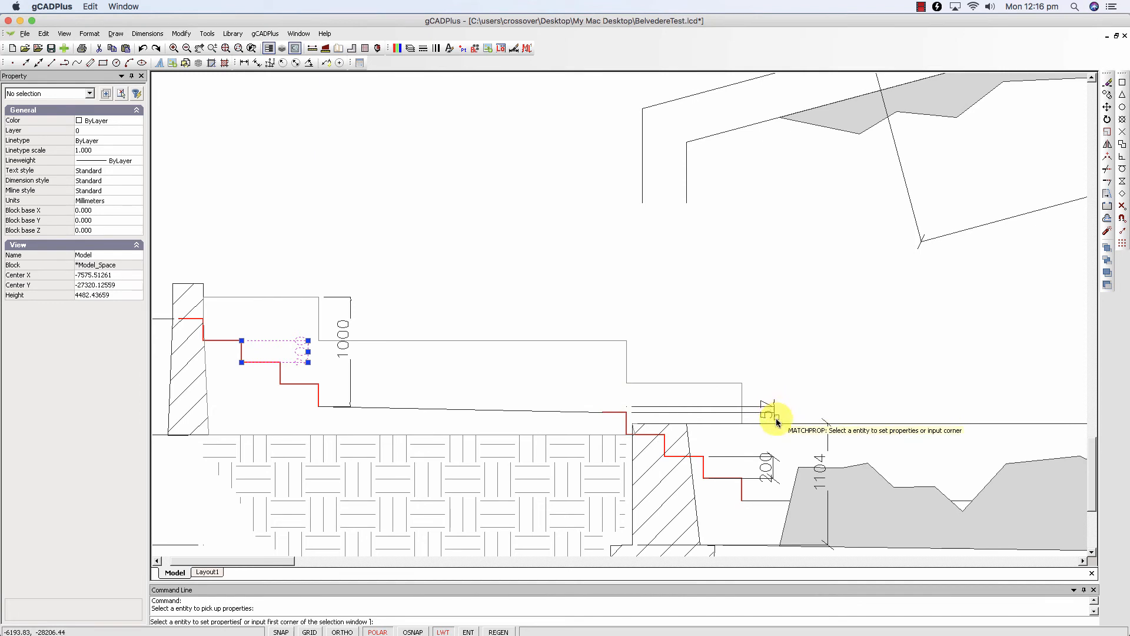
pyautogui.scroll(3, 760, 422)
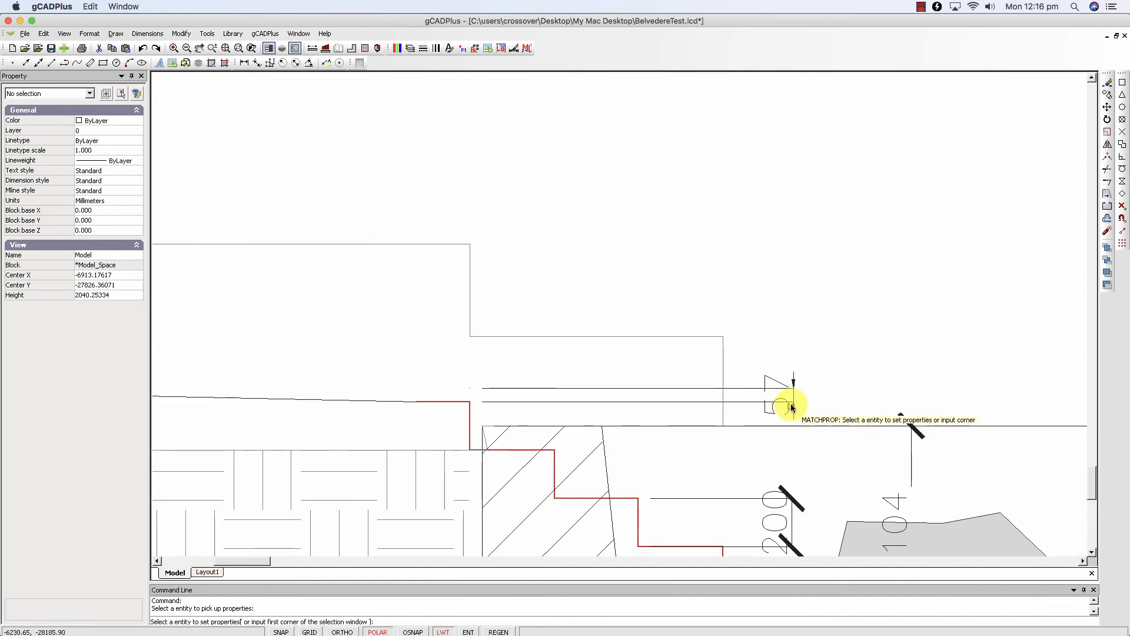
pyautogui.scroll(1, 798, 400)
pyautogui.scroll(-2, 708, 468)
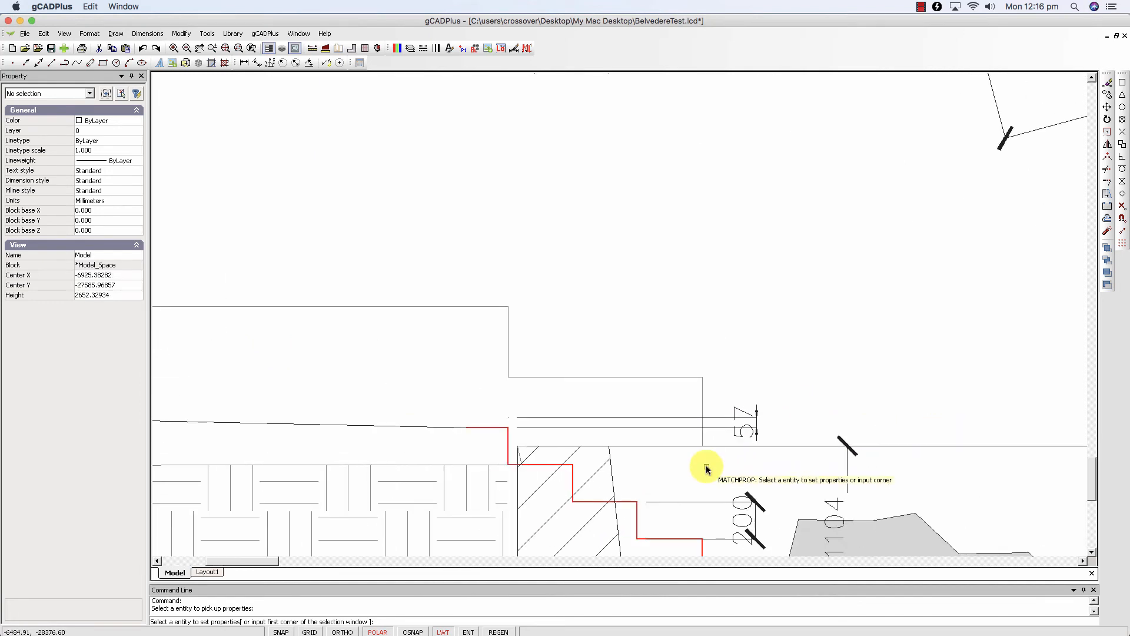
pyautogui.scroll(4, 758, 446)
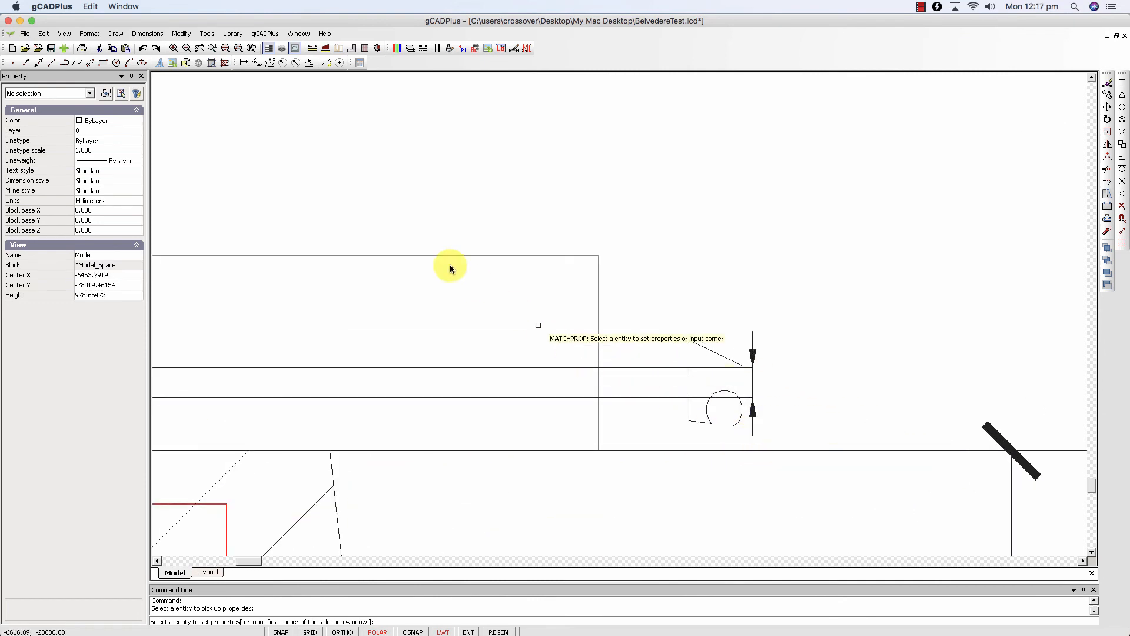
pyautogui.rightClick(348, 200)
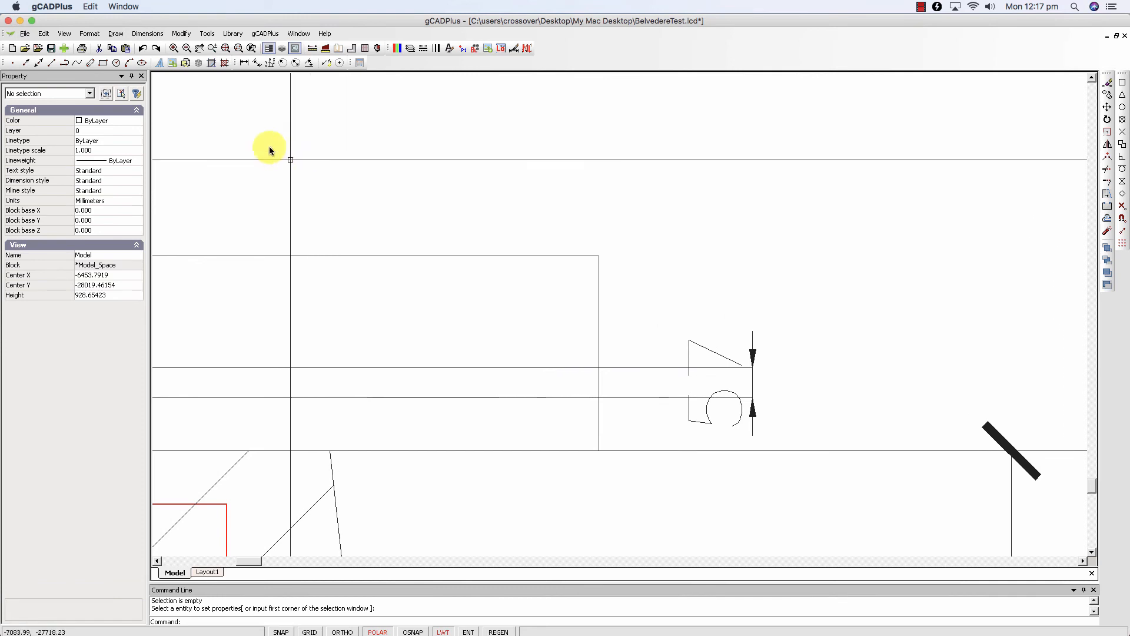
# - Set the arrowhead size of the StandardSmall dimension style to 75 and apply the change
pyautogui.click(147, 33)
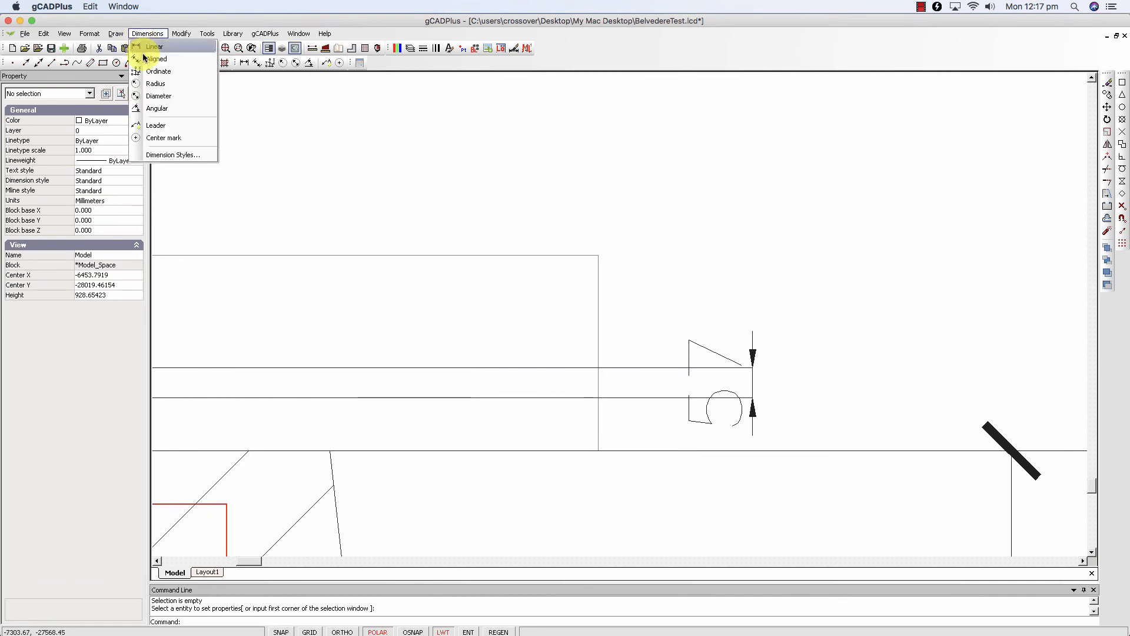
pyautogui.click(174, 158)
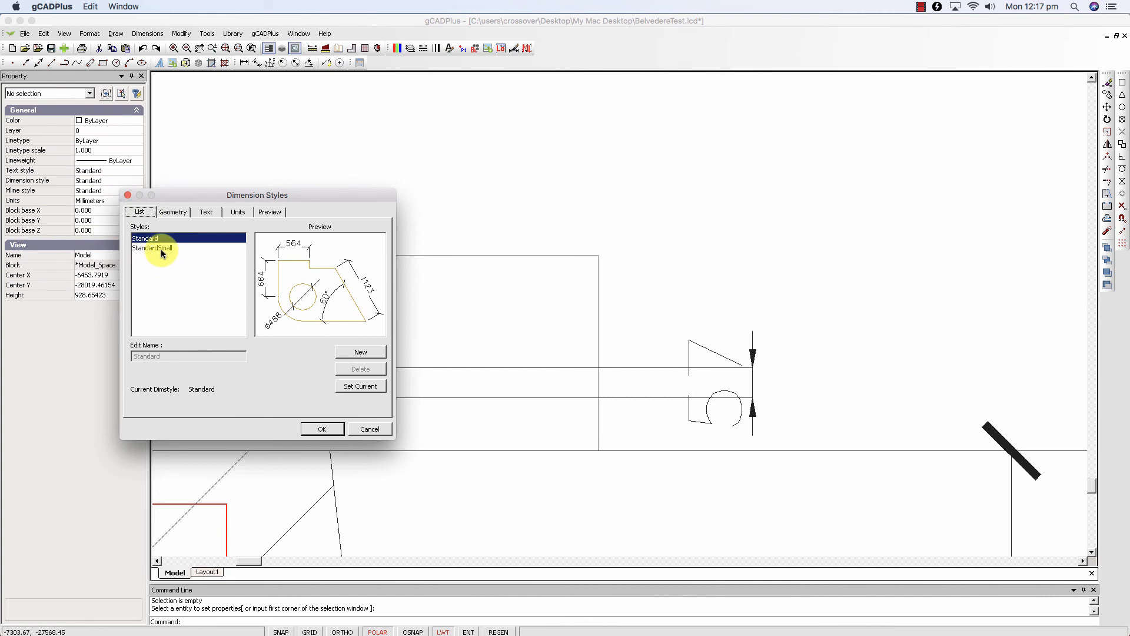
pyautogui.click(161, 249)
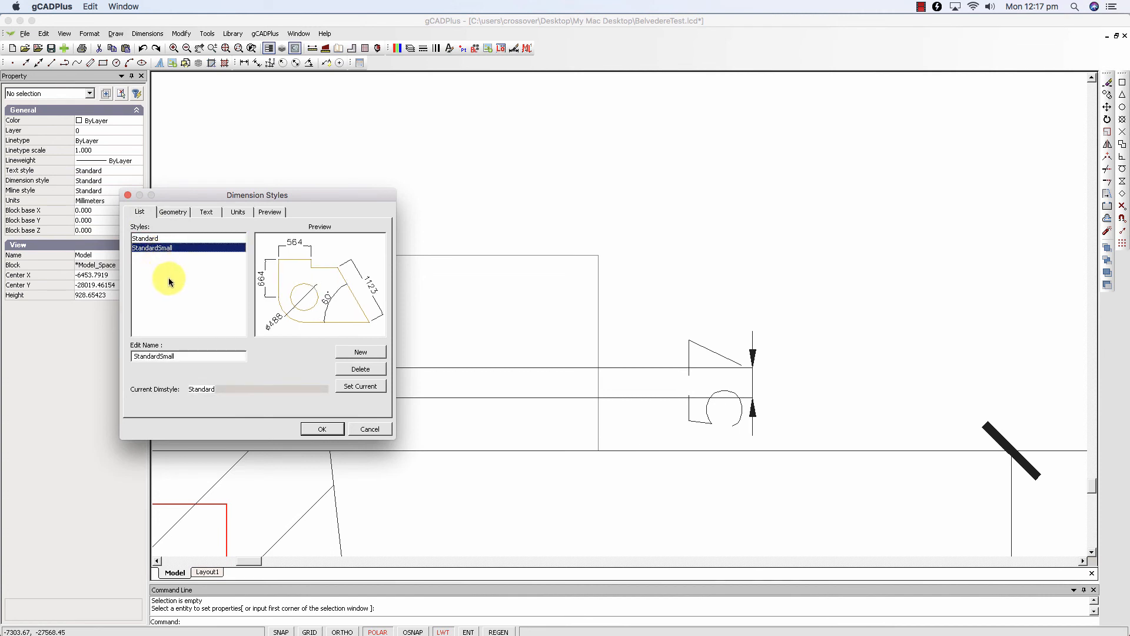
pyautogui.click(174, 213)
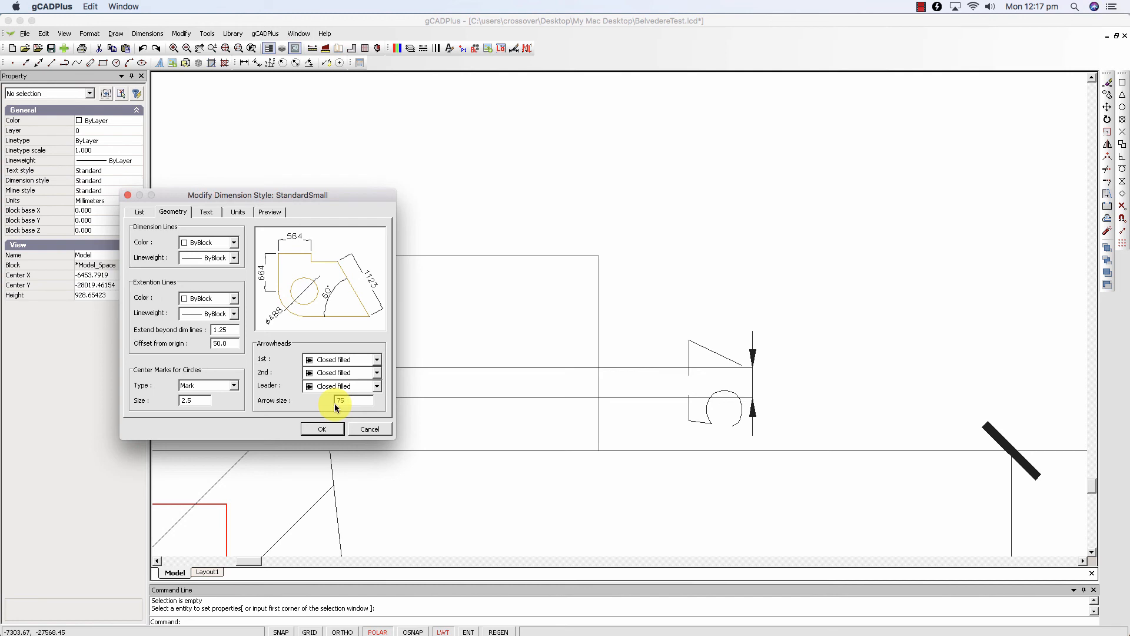
pyautogui.press('Return')
# - Match the properties of the 1118 dimension in the plan onto the faint 1450 dimension below it, and end Match Properties
pyautogui.scroll(-3, 538, 415)
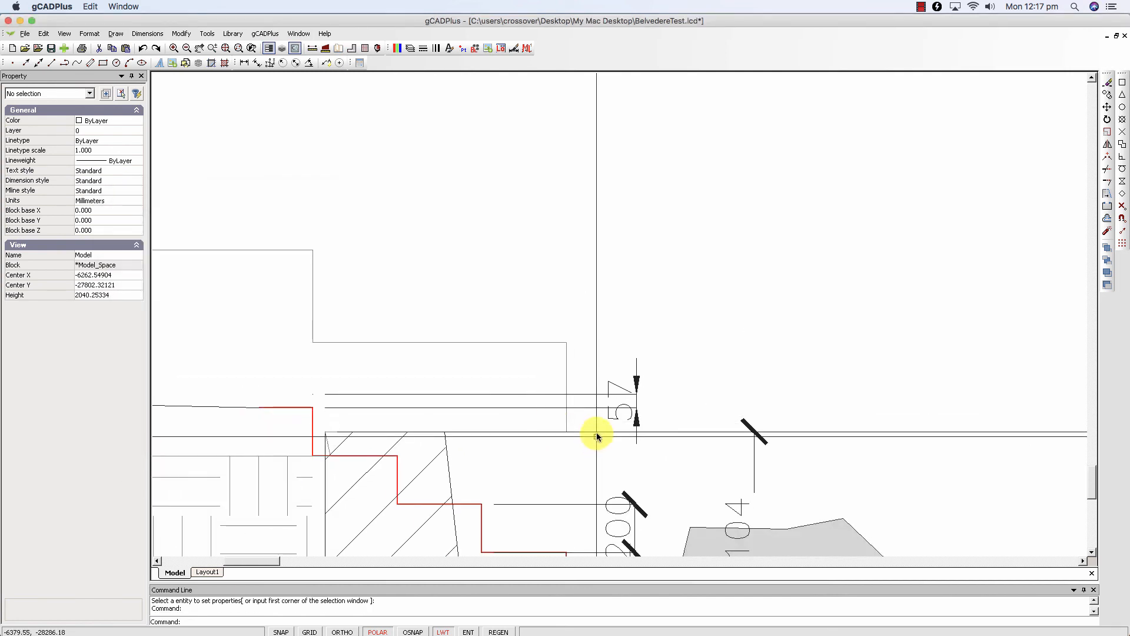
pyautogui.scroll(-2, 596, 436)
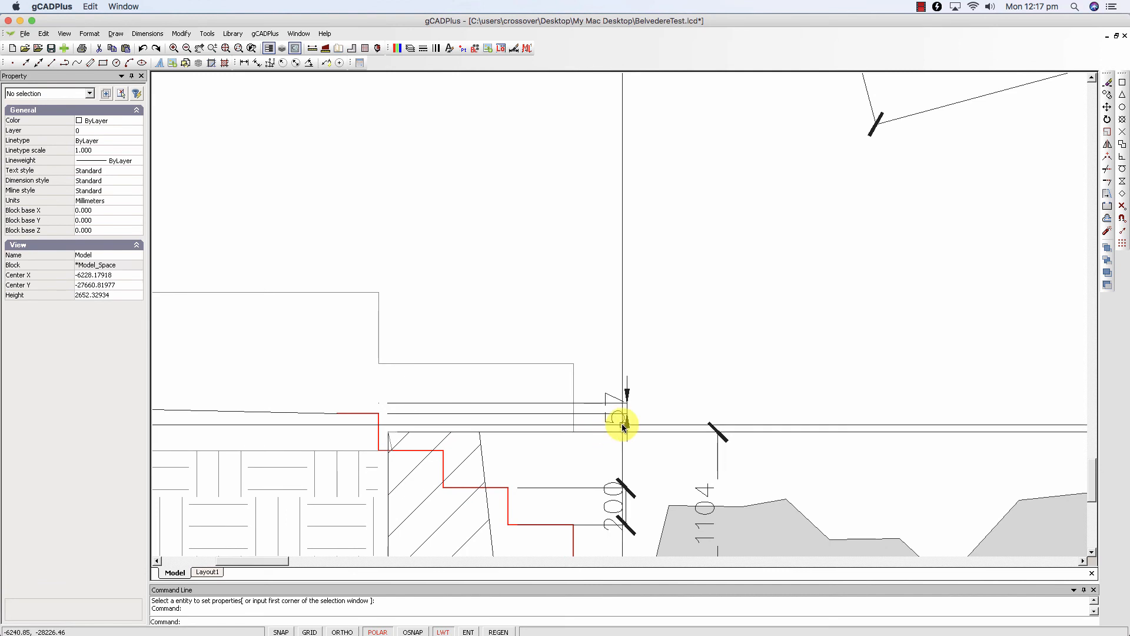
pyautogui.scroll(-1, 478, 446)
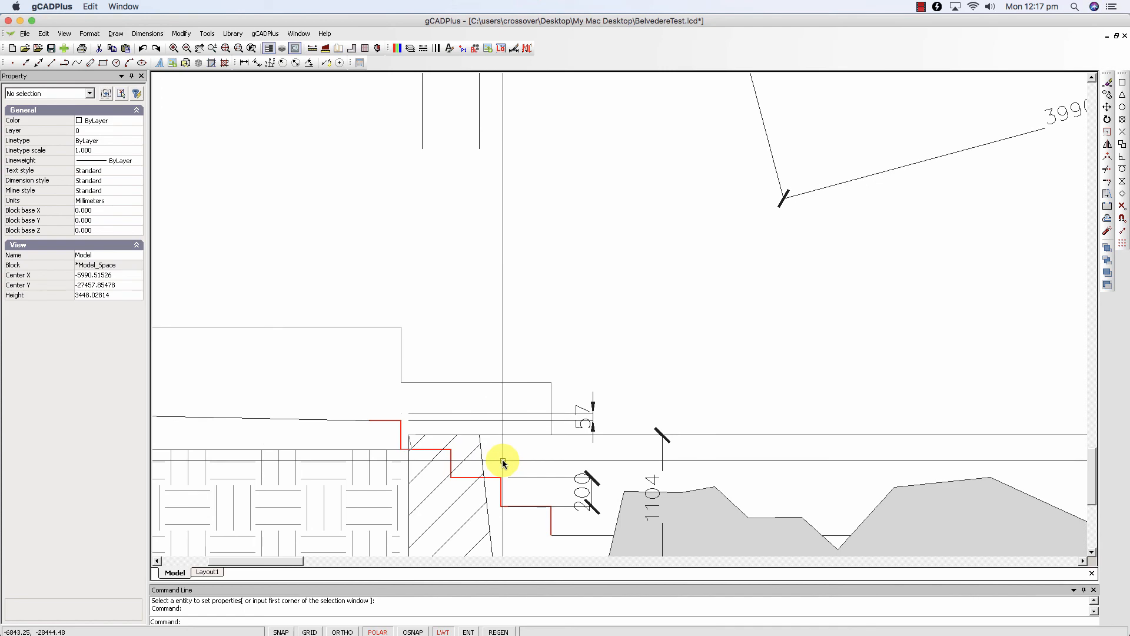
pyautogui.scroll(-5, 503, 462)
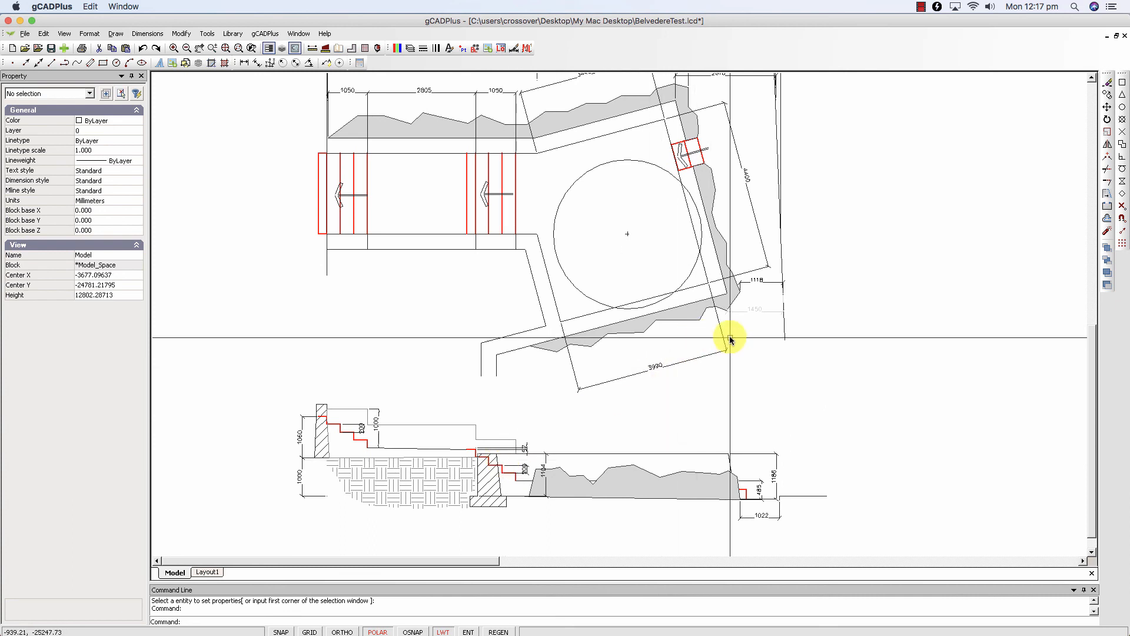
pyautogui.rightClick(850, 284)
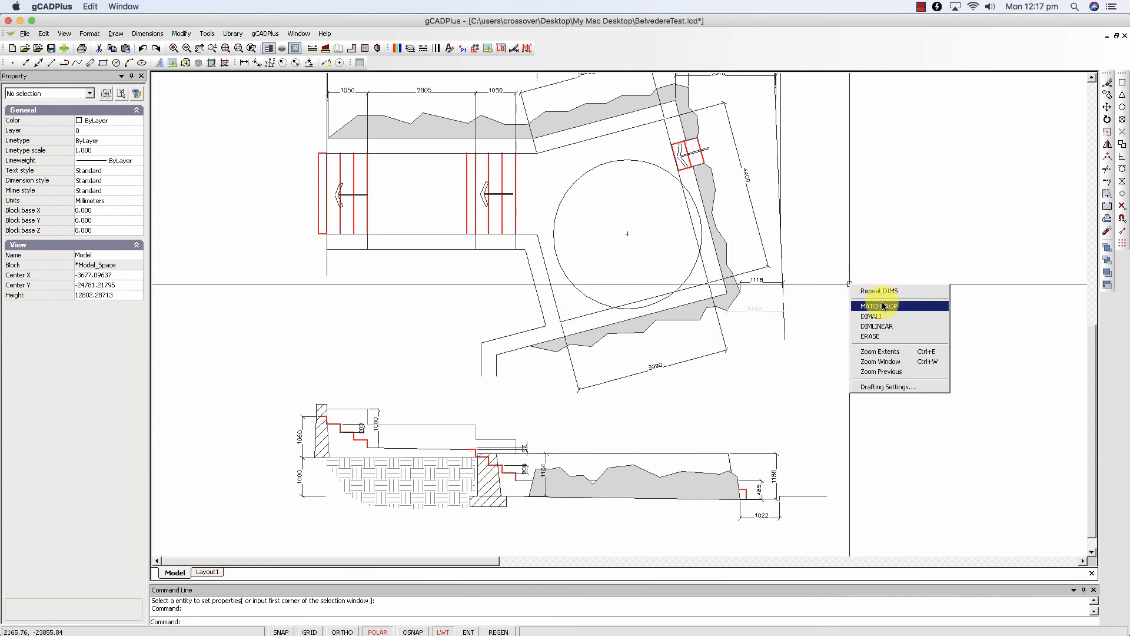
pyautogui.click(881, 306)
pyautogui.click(761, 284)
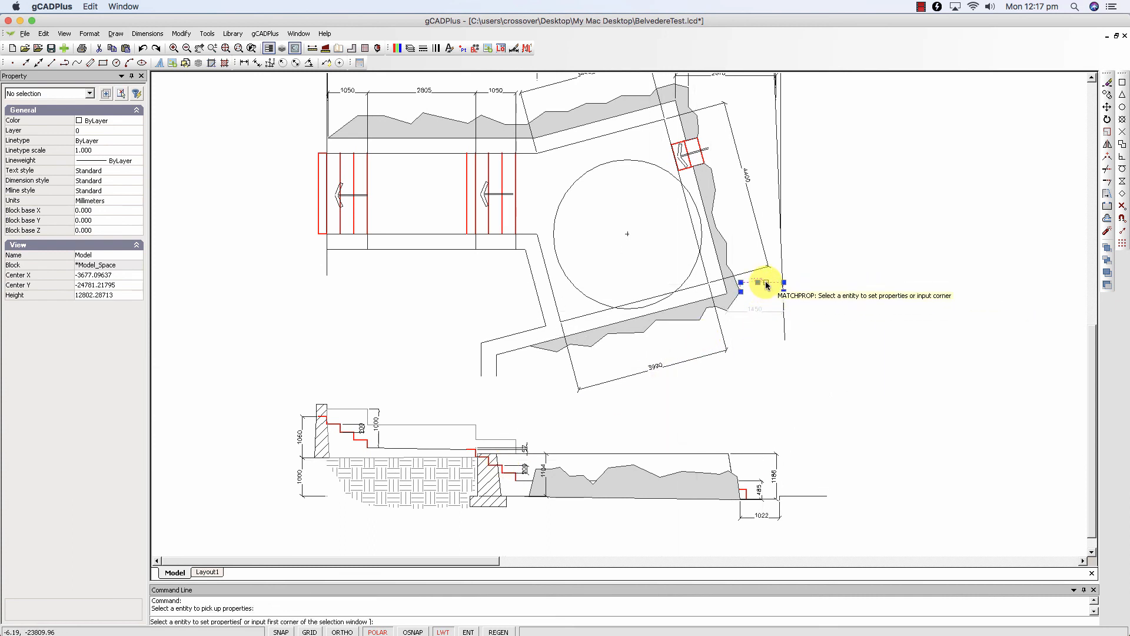
pyautogui.click(768, 309)
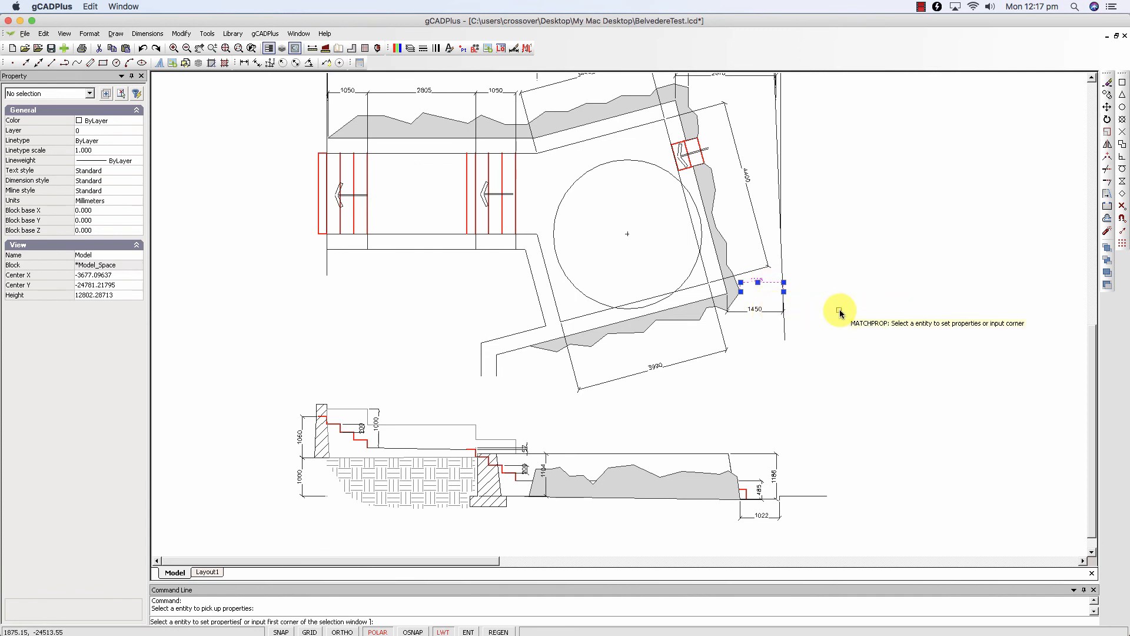
pyautogui.rightClick(840, 311)
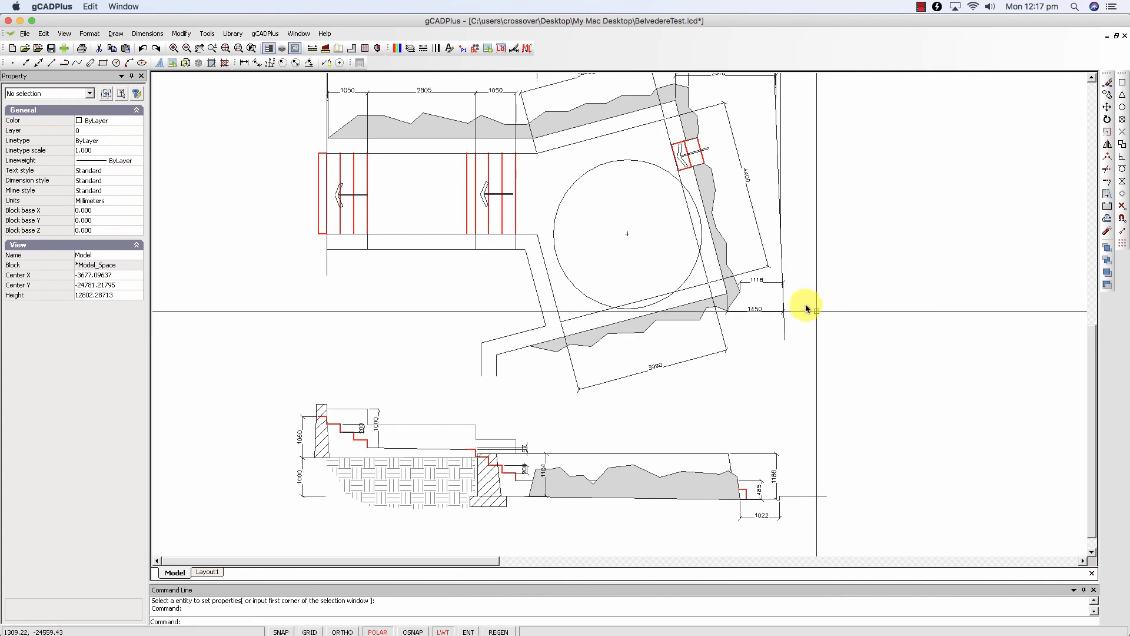
# - Select the 1118 dimension in the plan to examine its layer and dimension style properties
pyautogui.click(771, 285)
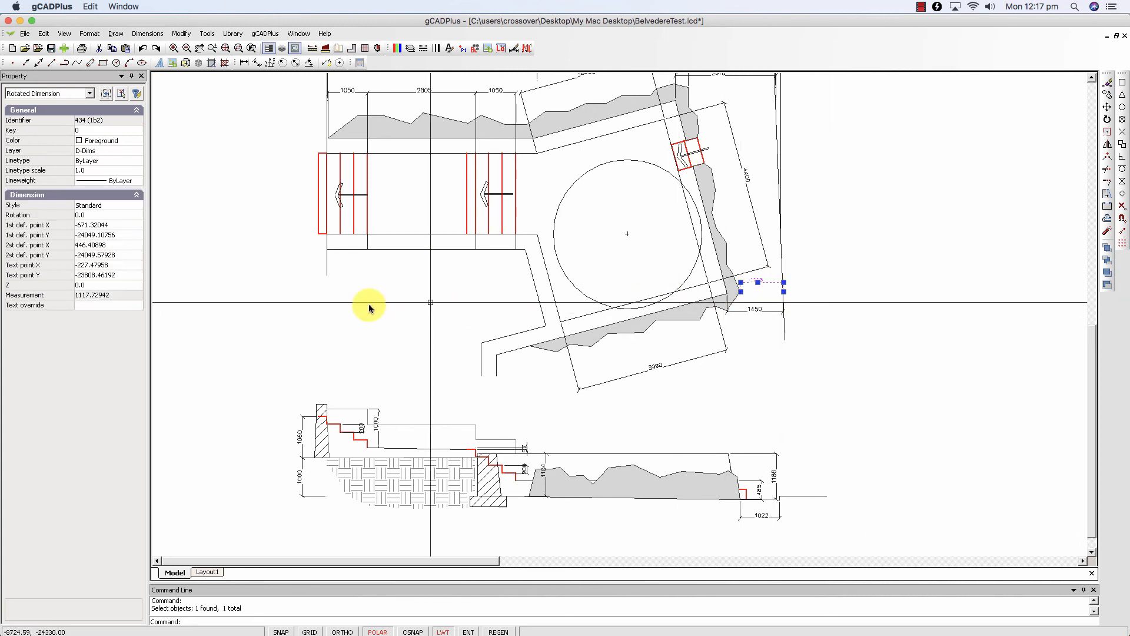